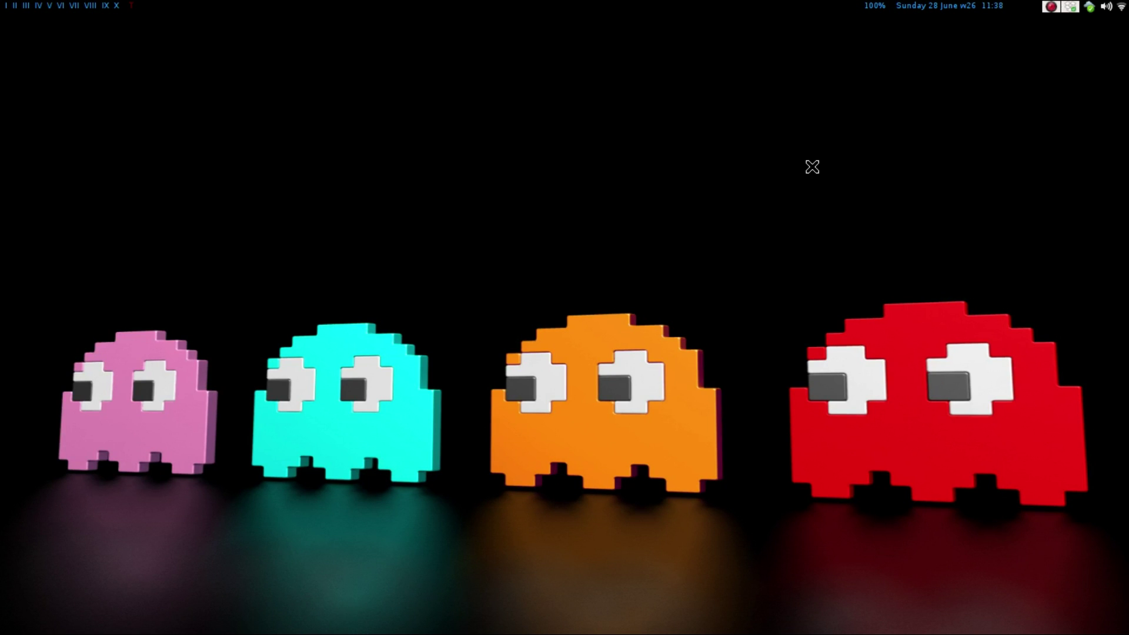
In Firefox, scroll the bspwm README to the contributors footer, then back up to the automatic/manual splitting examples.
key(super+2)
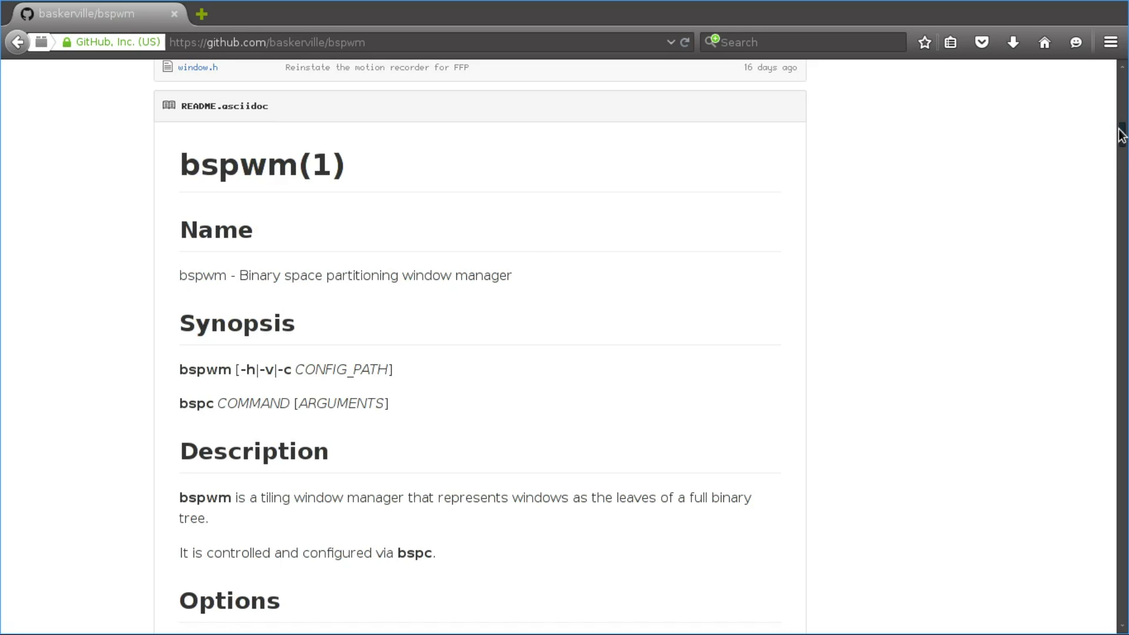
drag(1121, 136, 1071, 626)
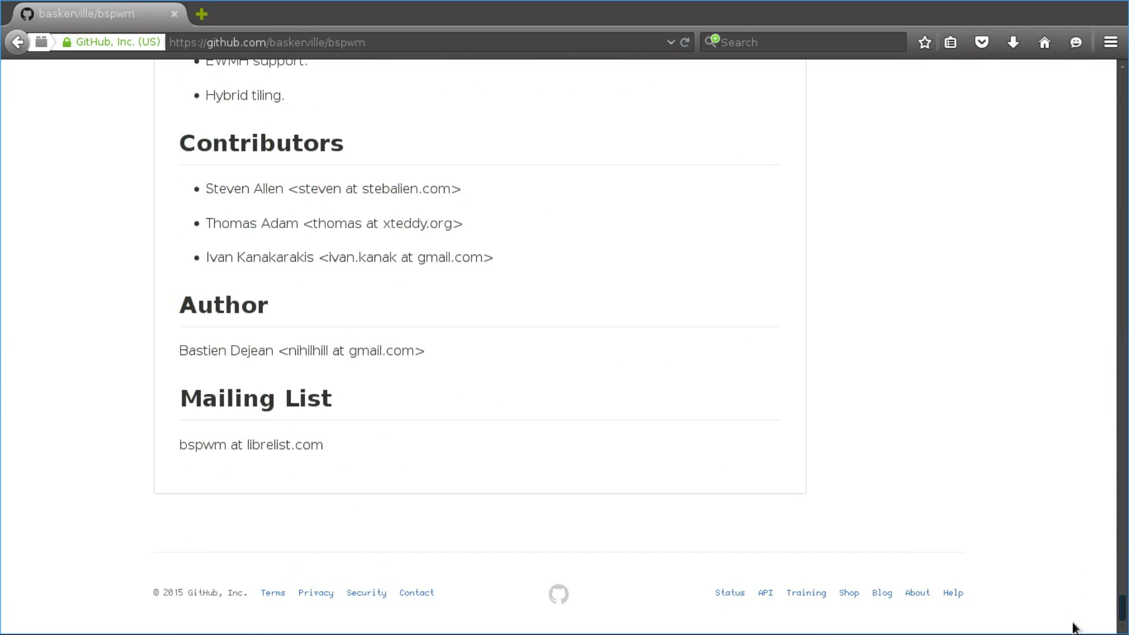
drag(1122, 608, 1124, 168)
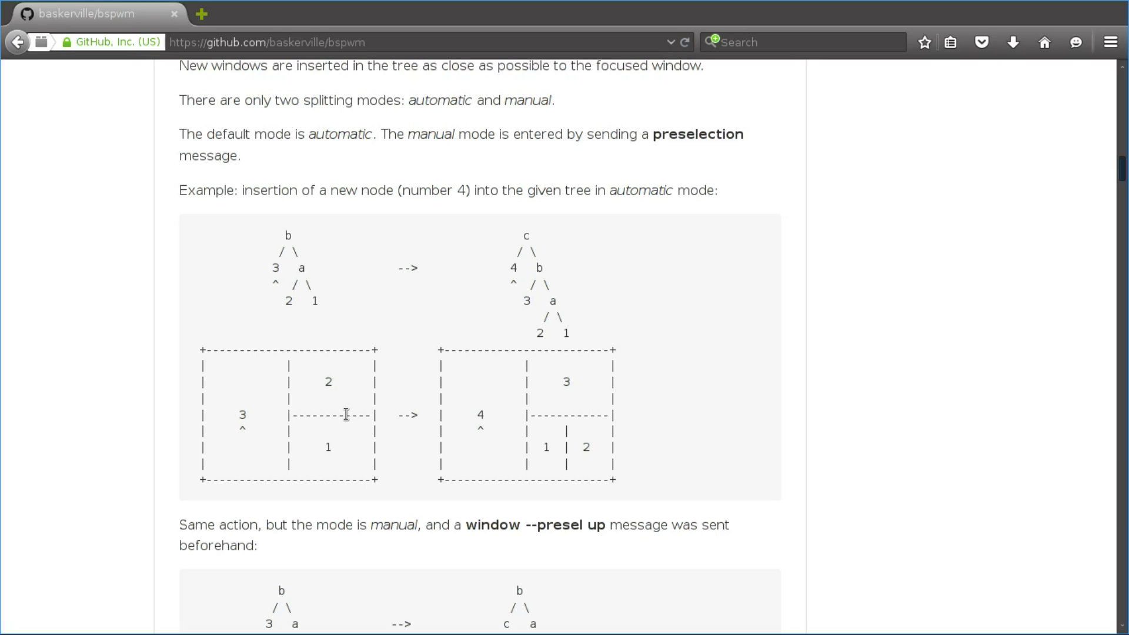
Hide Firefox, spawn six tiled urxvt terminals with super+Return, and focus the top-right one.
key(super+w)
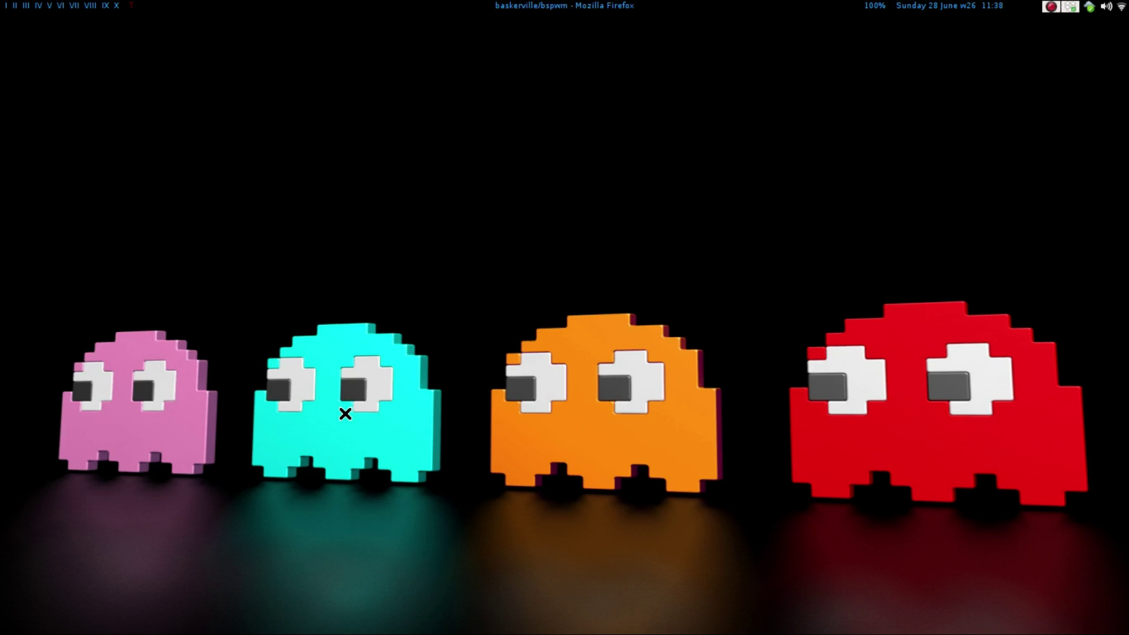
key(super+Return)
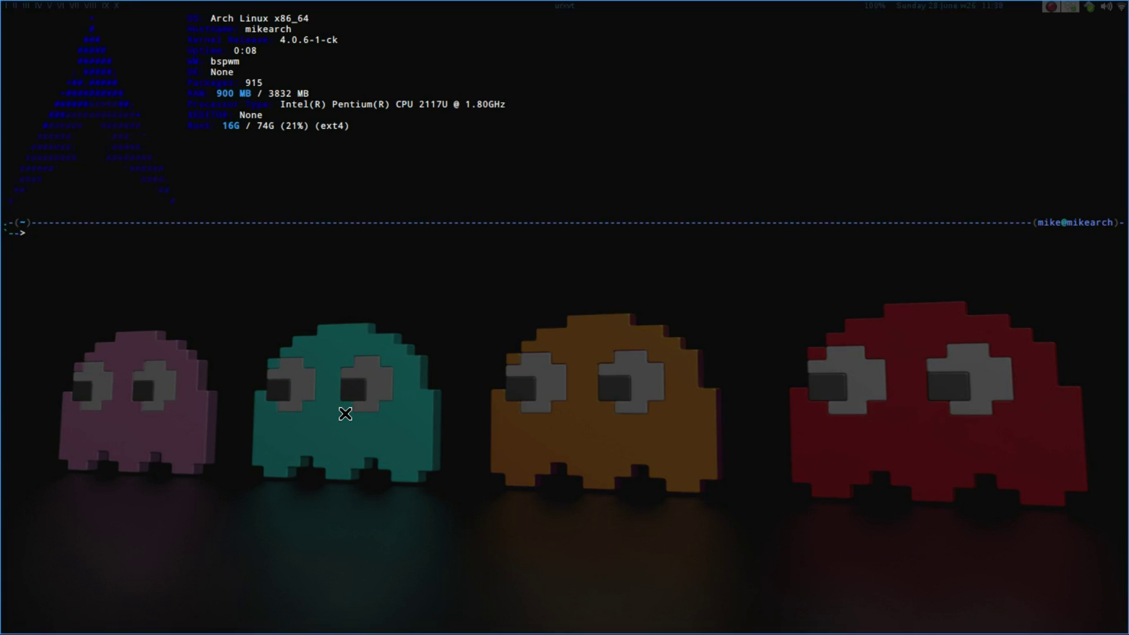
key(super+Return)
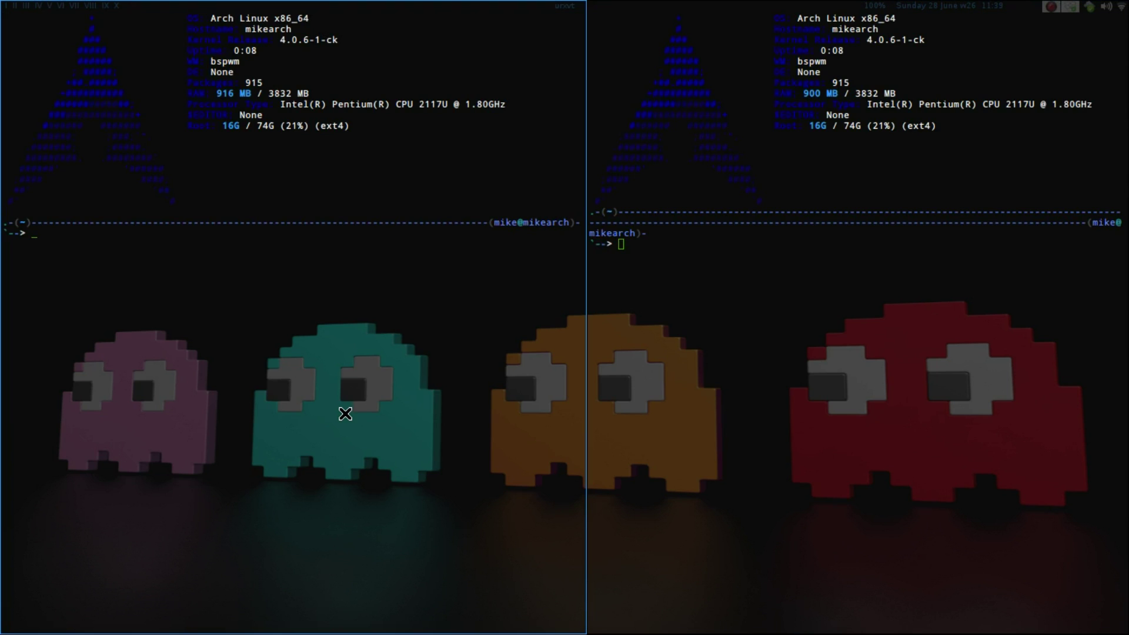
key(super+Return)
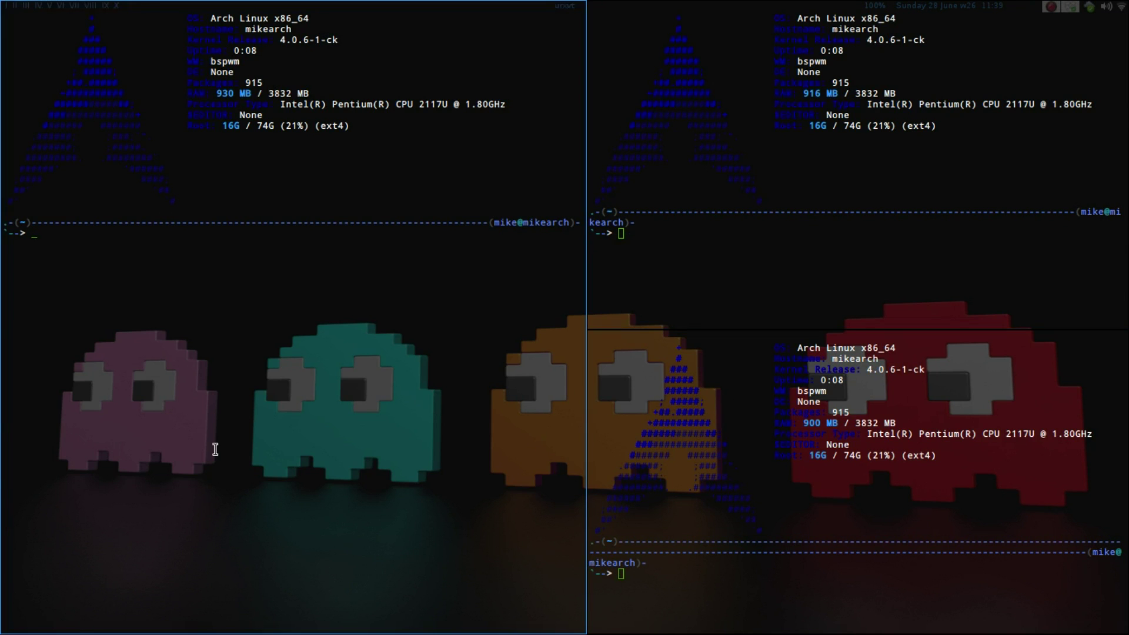
key(super+Return)
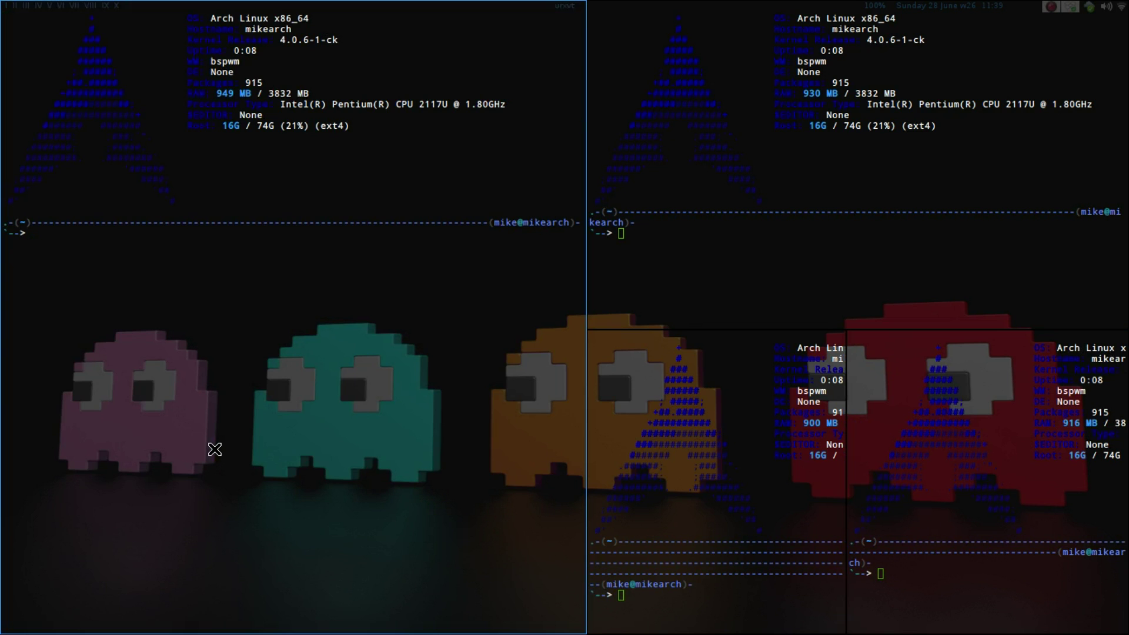
key(super+Return)
key(super+Return)
key(super+Return)
key(super+Return)
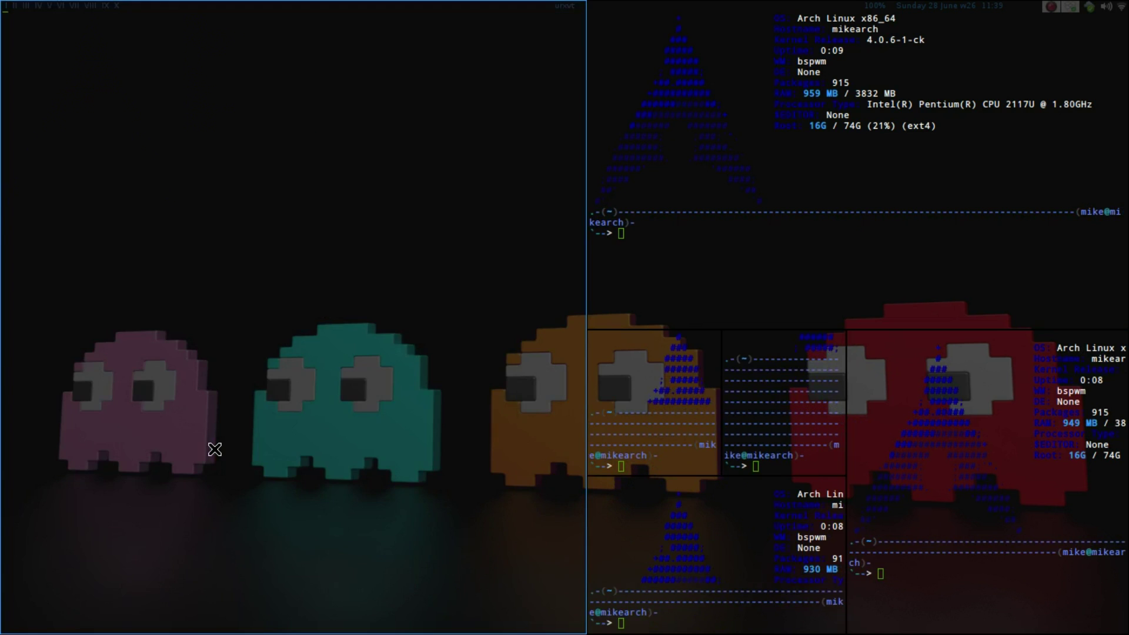
key(super+Return)
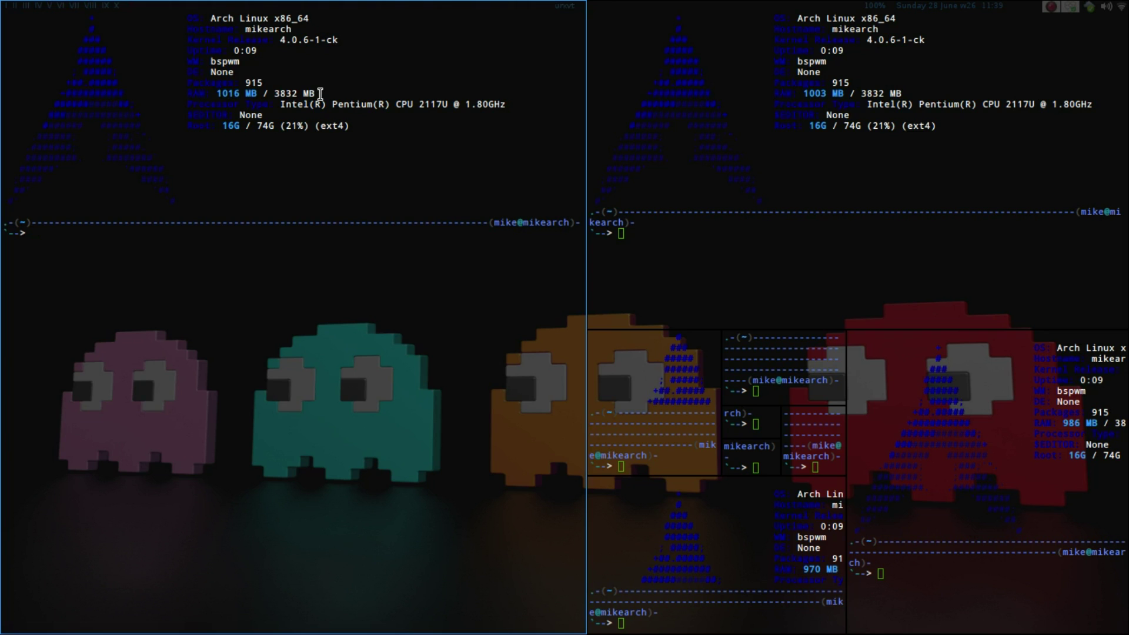
click(797, 193)
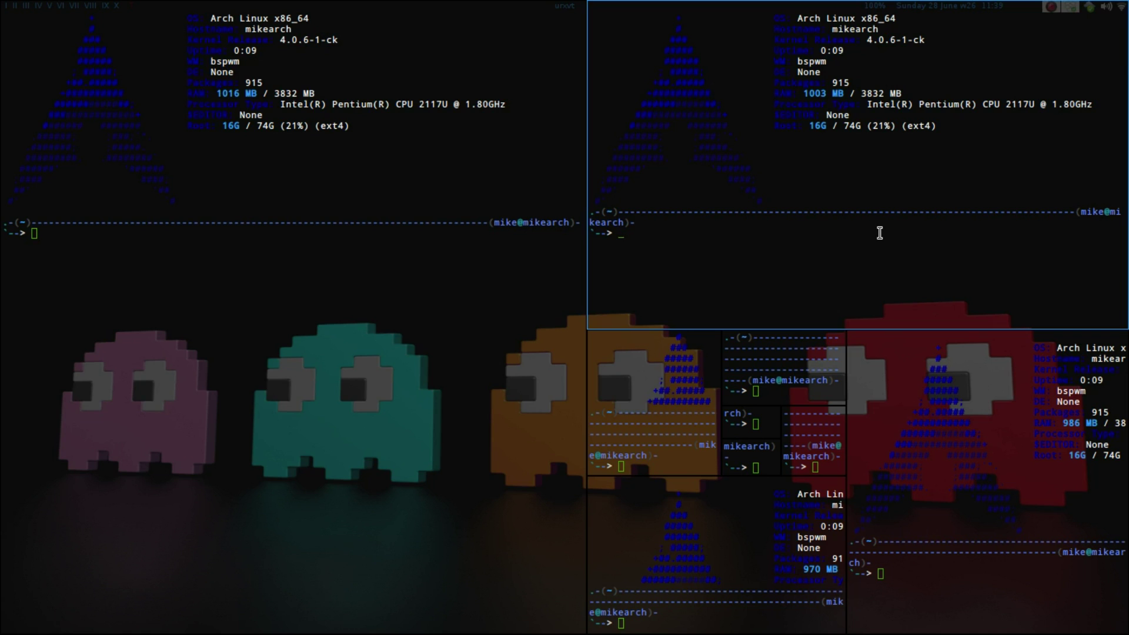
Close the small tiled terminals with super+w and open two fresh terminals side by side.
key(super+w)
key(super+w)
key(super+w)
key(super+w)
key(super+w)
key(super+w)
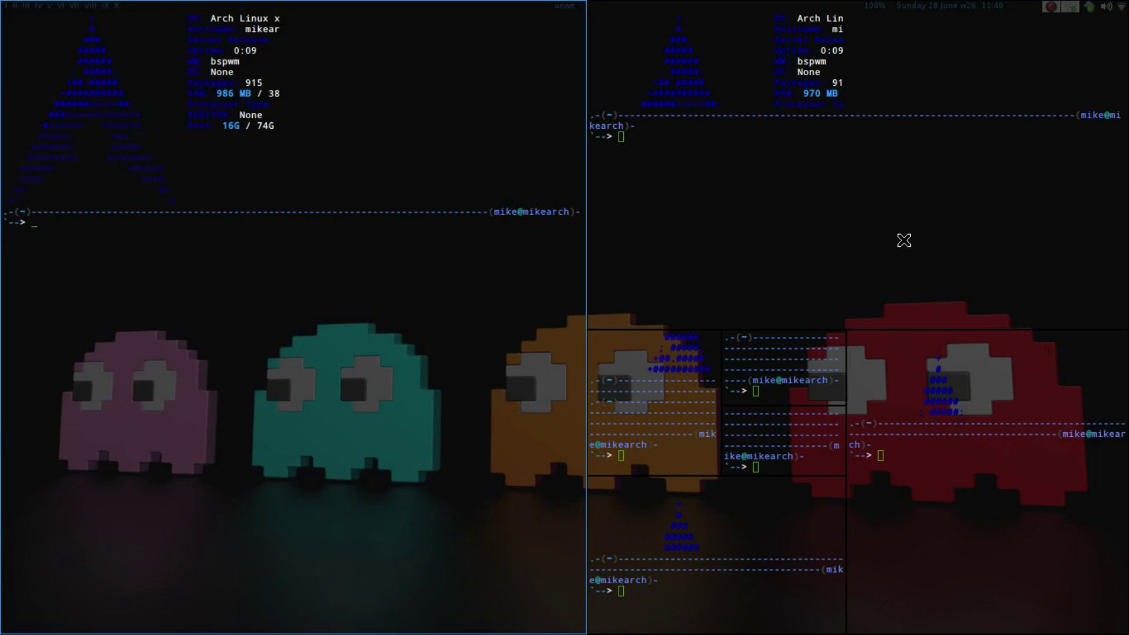
key(super+w)
key(super+w)
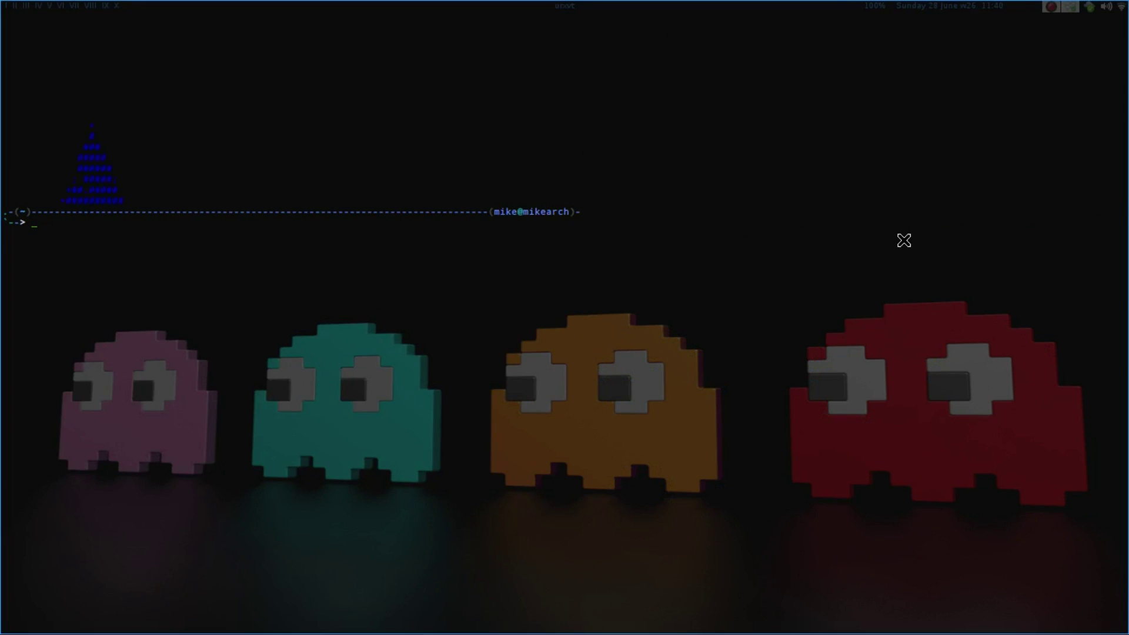
key(super+Return)
key(super+Return)
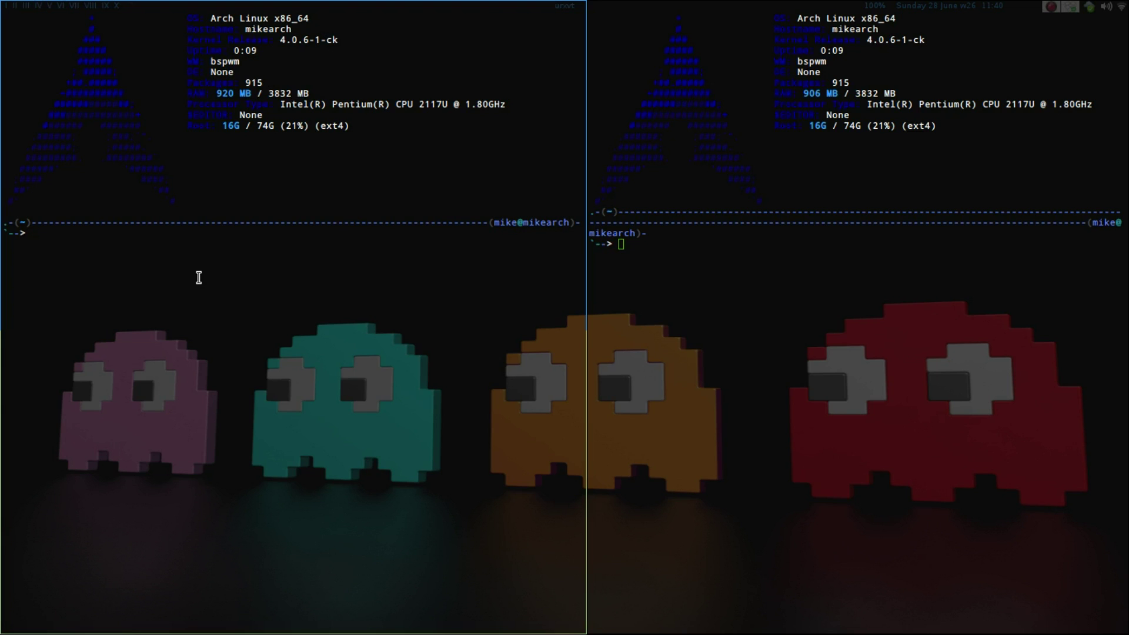
Open a third terminal below the left one and raise the split with super+alt+k to enlarge it.
key(super+Return)
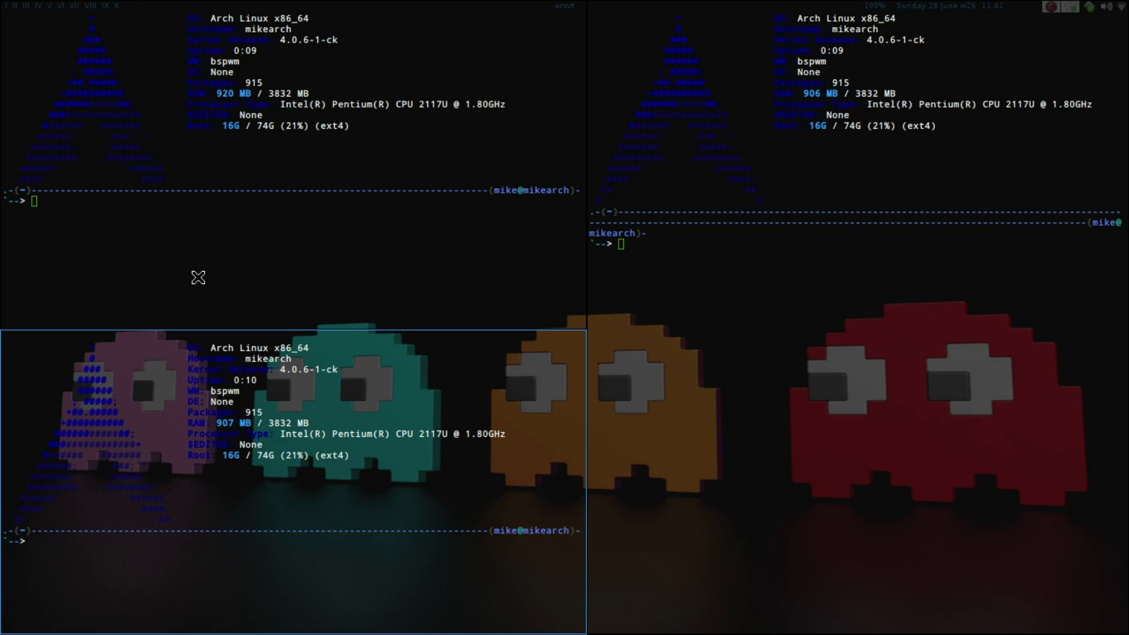
key(super+alt+k)
key(super+alt+k)
key(super+alt+k)
key(super+alt+k)
key(super+alt+k)
key(super+alt+k)
key(super+alt+k)
key(super+alt+k)
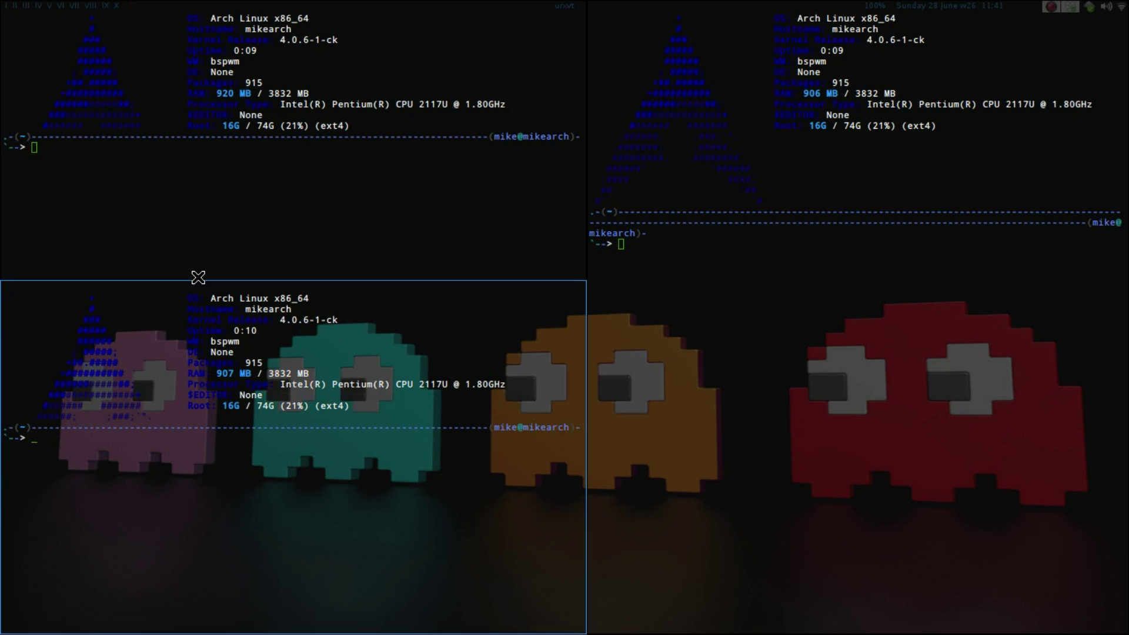
In the lower-left terminal, open and cancel the scrollback search, then add several empty prompt lines.
key(alt+s)
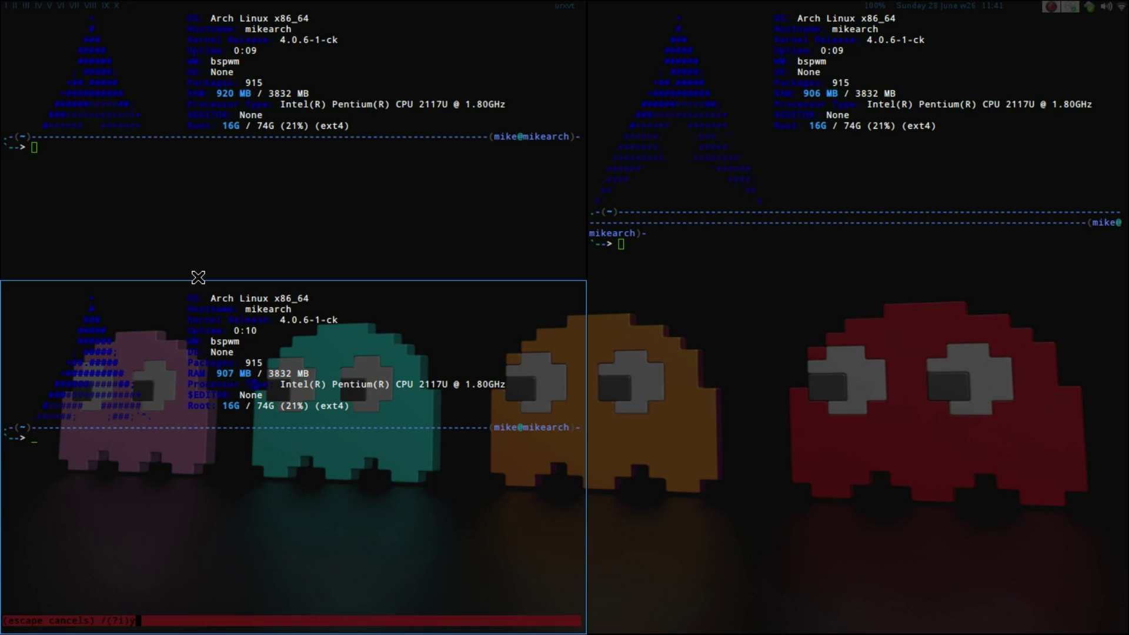
key(Escape)
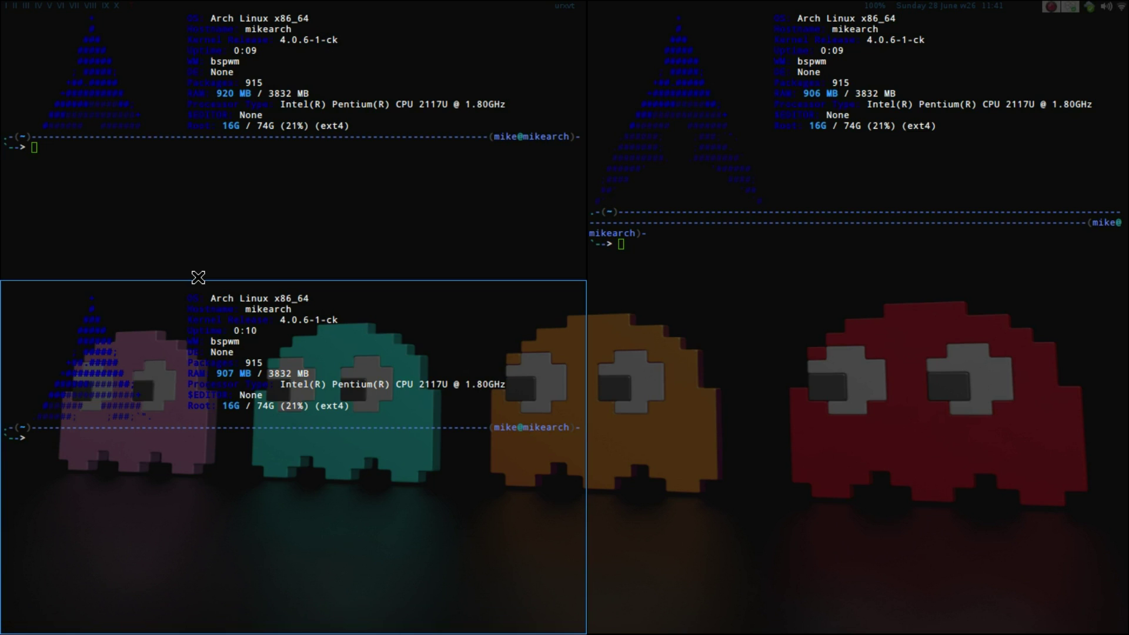
key(Return)
key(Return)
key(Return)
key(Return)
key(Return)
key(Return)
key(Return)
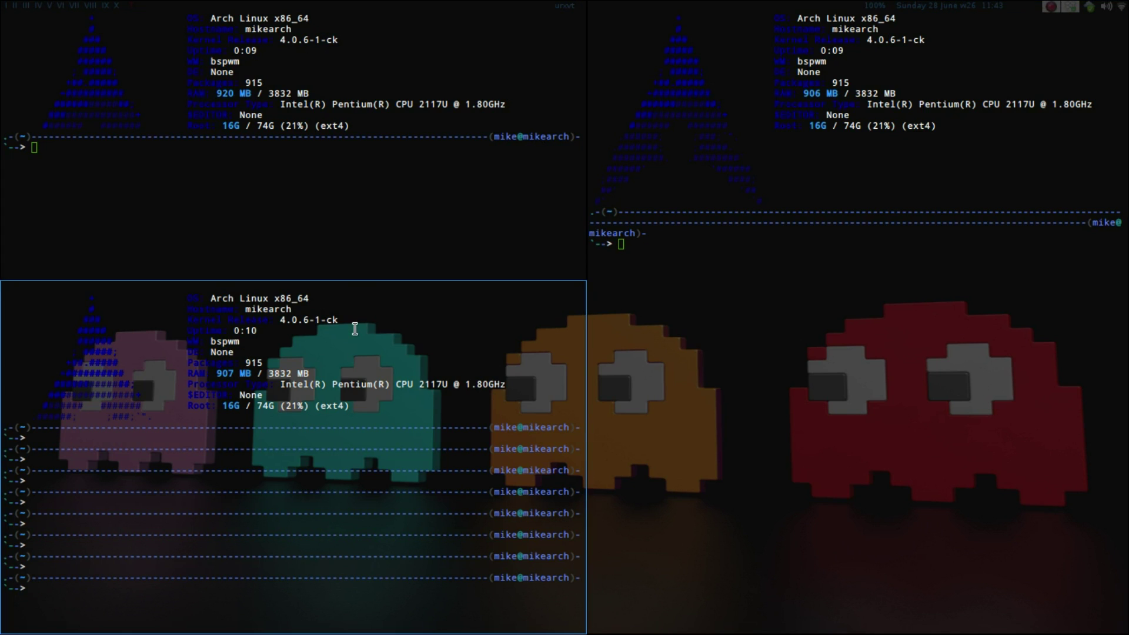
Close the remaining lower-left and right terminals with super+w to reveal the Pac-Man wallpaper.
key(super+w)
key(super+w)
key(super+w)
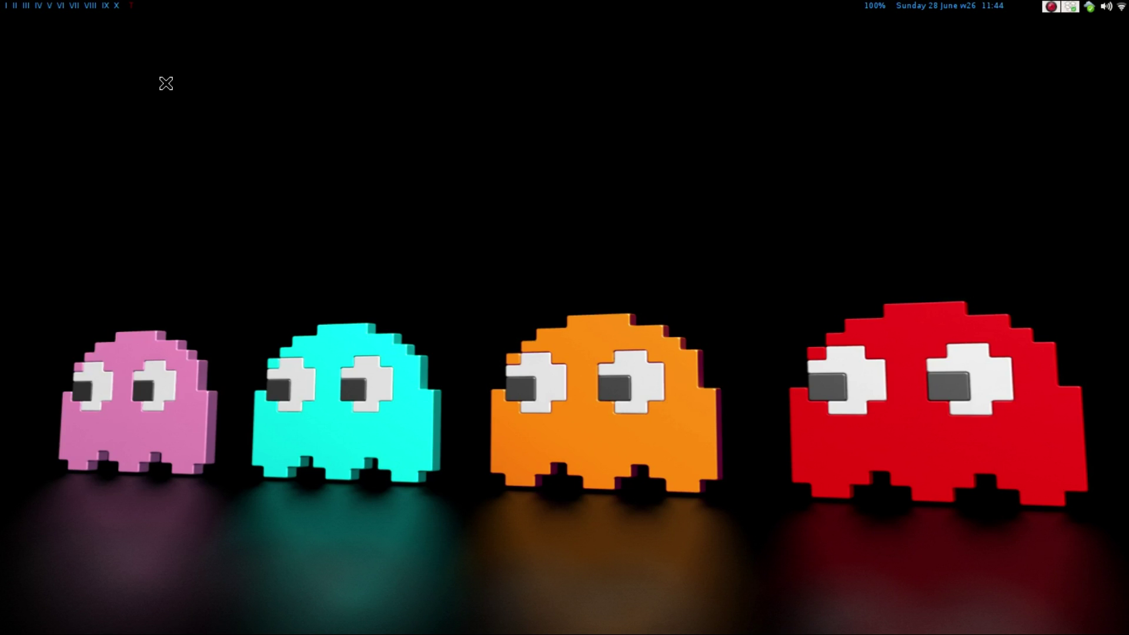
Open two terminals, close the right one, then reopen a second terminal beside the first.
key(super+Return)
key(super+Return)
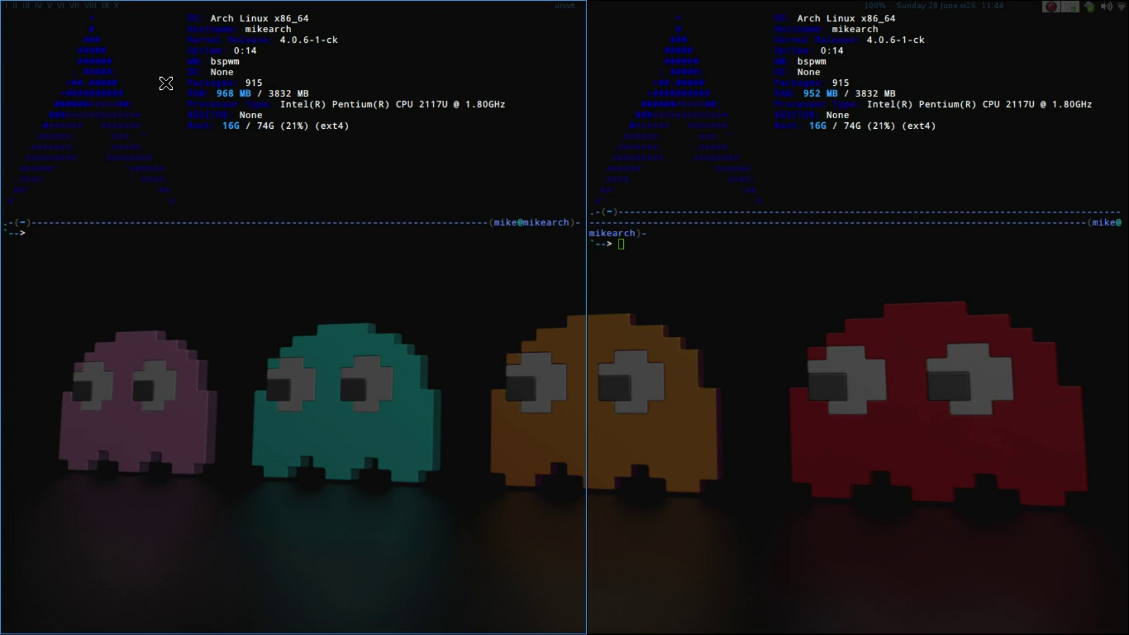
key(super+w)
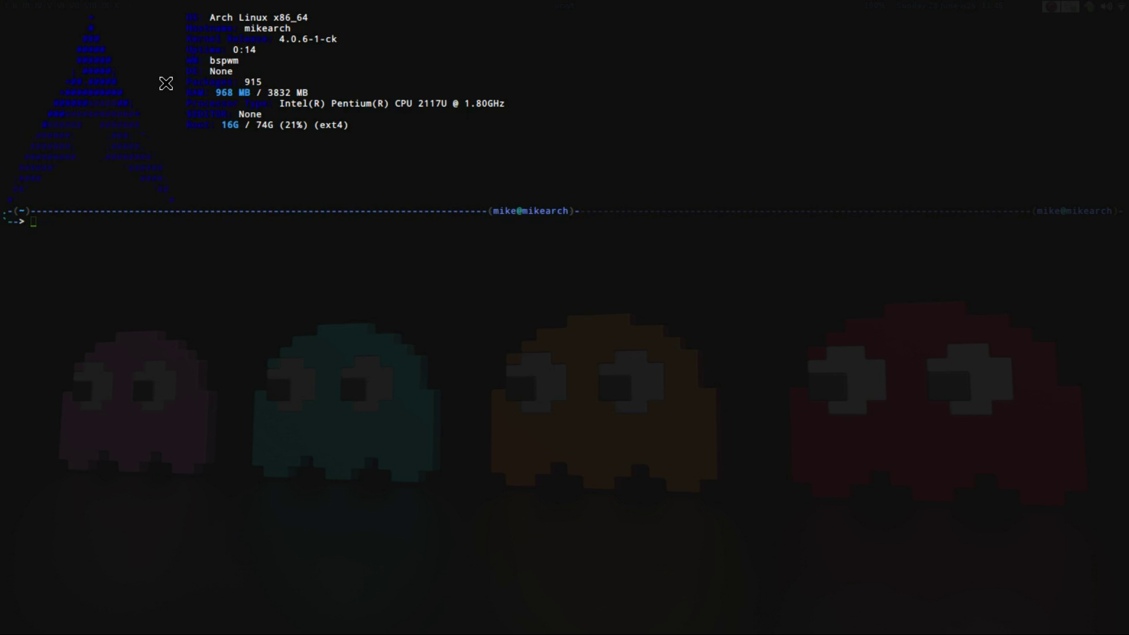
key(super+Return)
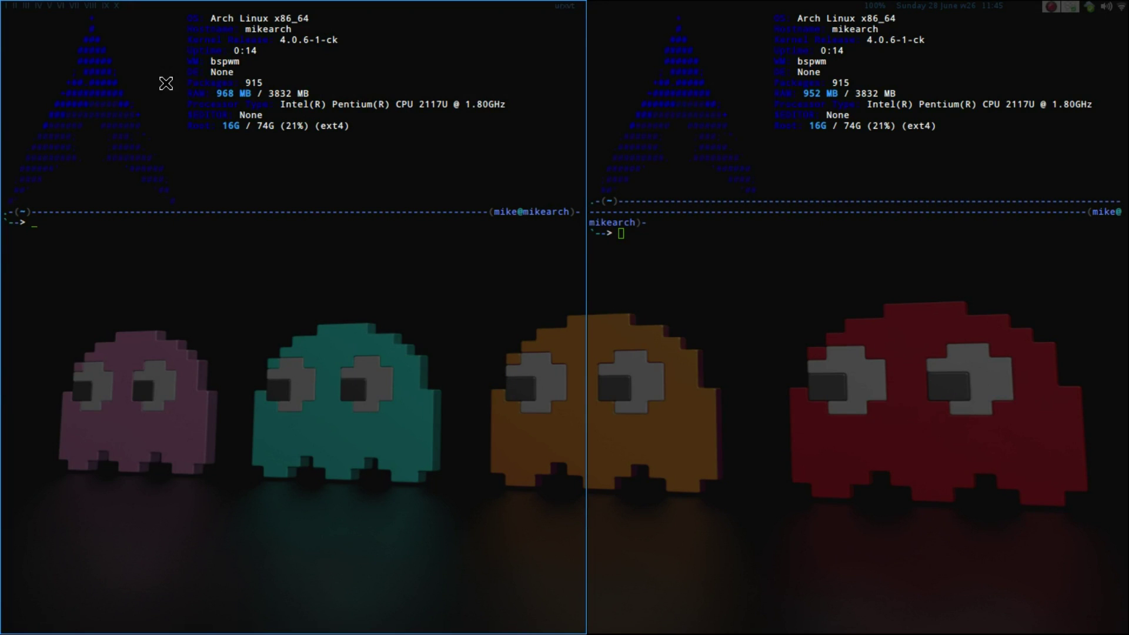
click(874, 188)
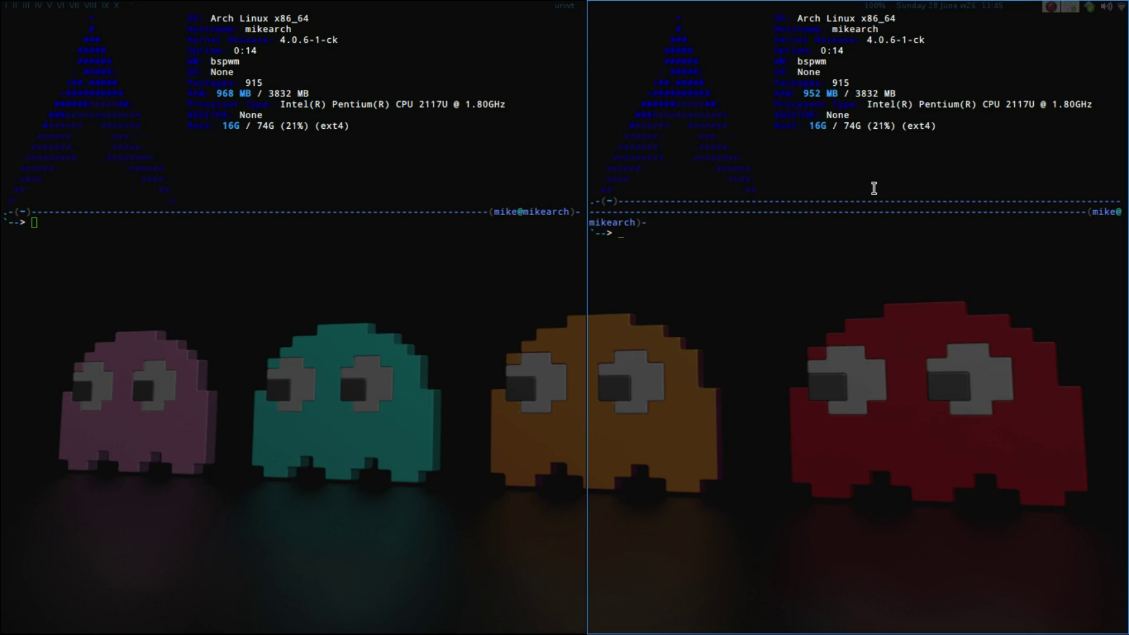
click(259, 215)
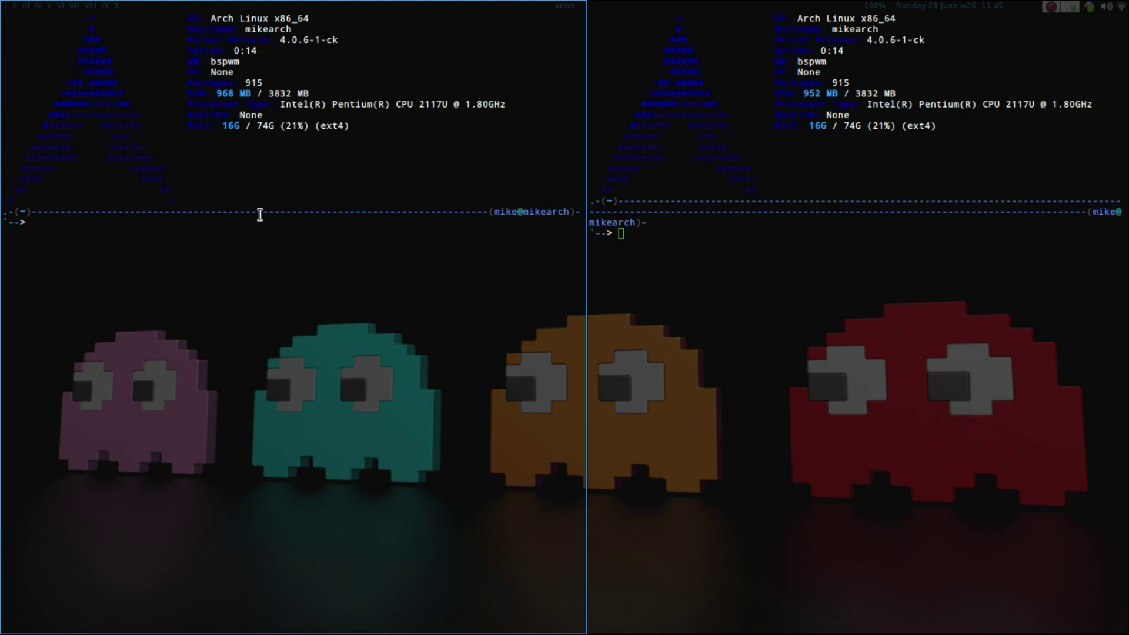
Change directory into ~/.config/bspwm using cd with tab completion.
text(cd ~/co)
key(BackSpace)
key(BackSpace)
key(BackSpace)
text(.config/bs)
key(Tab)
key(Return)
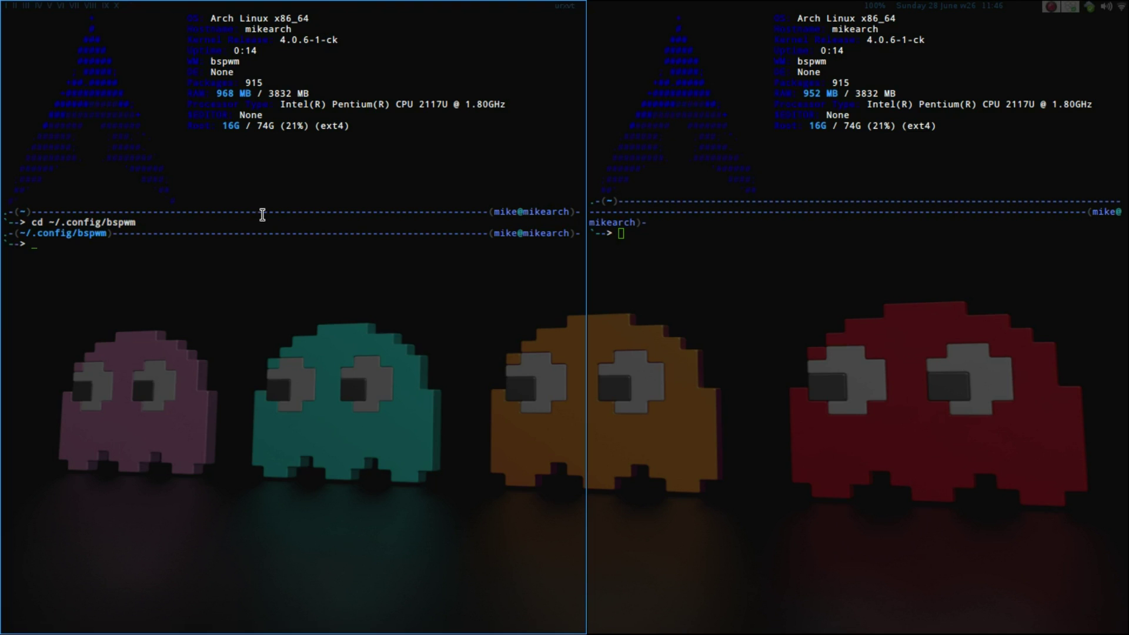
Close the right-hand terminal and type the command 'gedit bs' in the remaining one.
key(super+w)
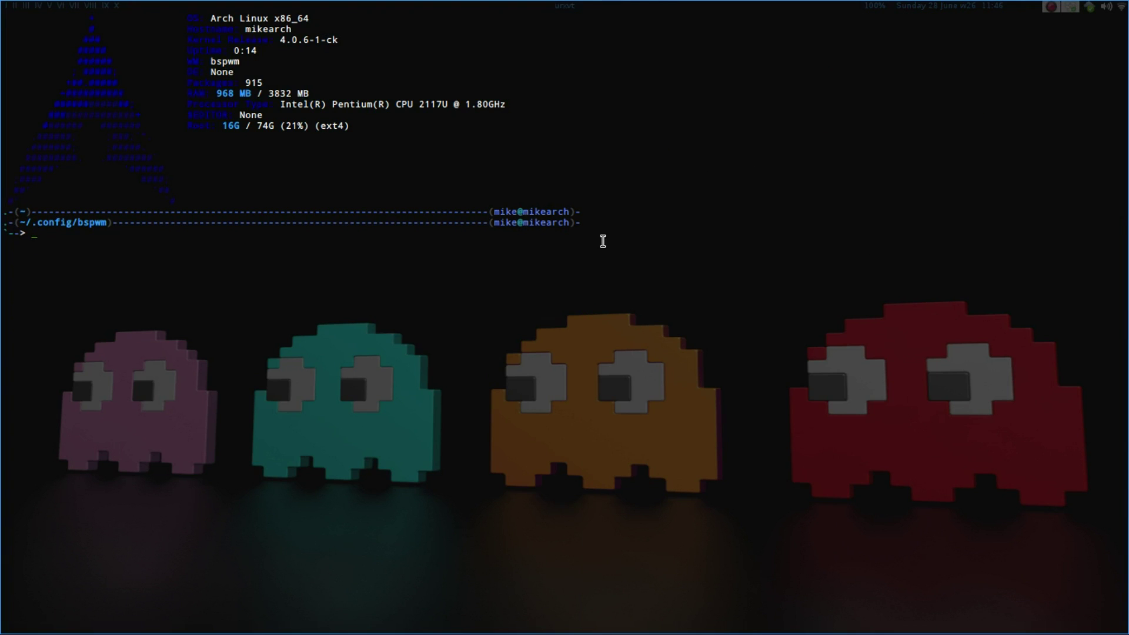
text(gedit)
text(bsq)
key(BackSpace)
Run 'gedit bspwmrc', view the file fullscreen with F11, then restore the tiled layout.
key(Tab)
key(Return)
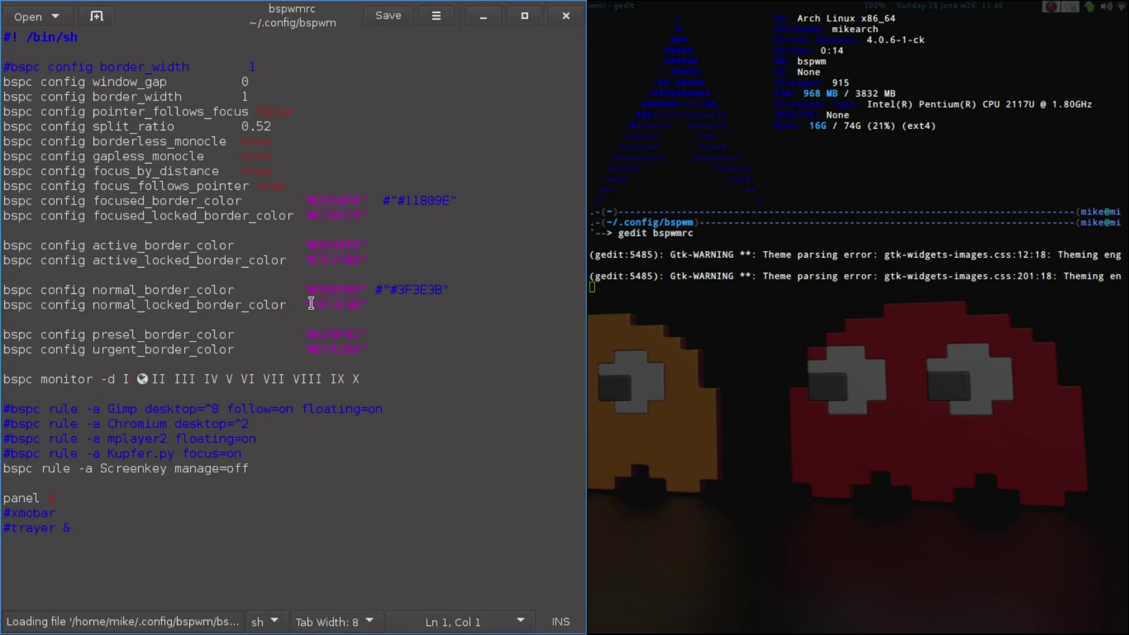
key(F11)
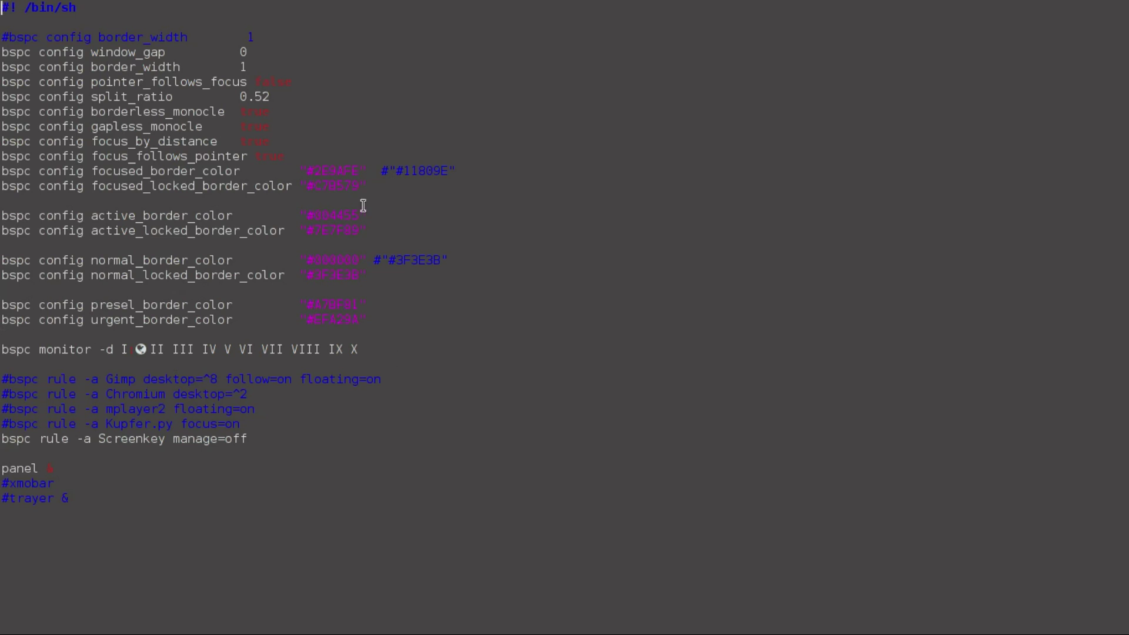
key(F11)
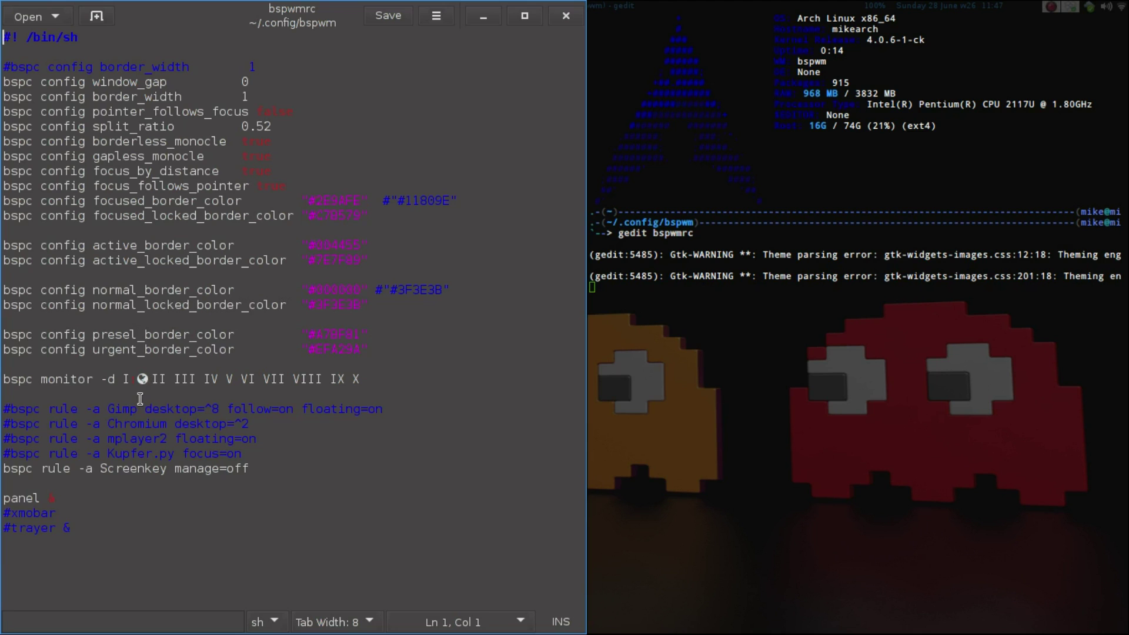
Delete the icon from the bspc monitor line so desktops read plain I through X.
click(149, 381)
key(BackSpace)
key(BackSpace)
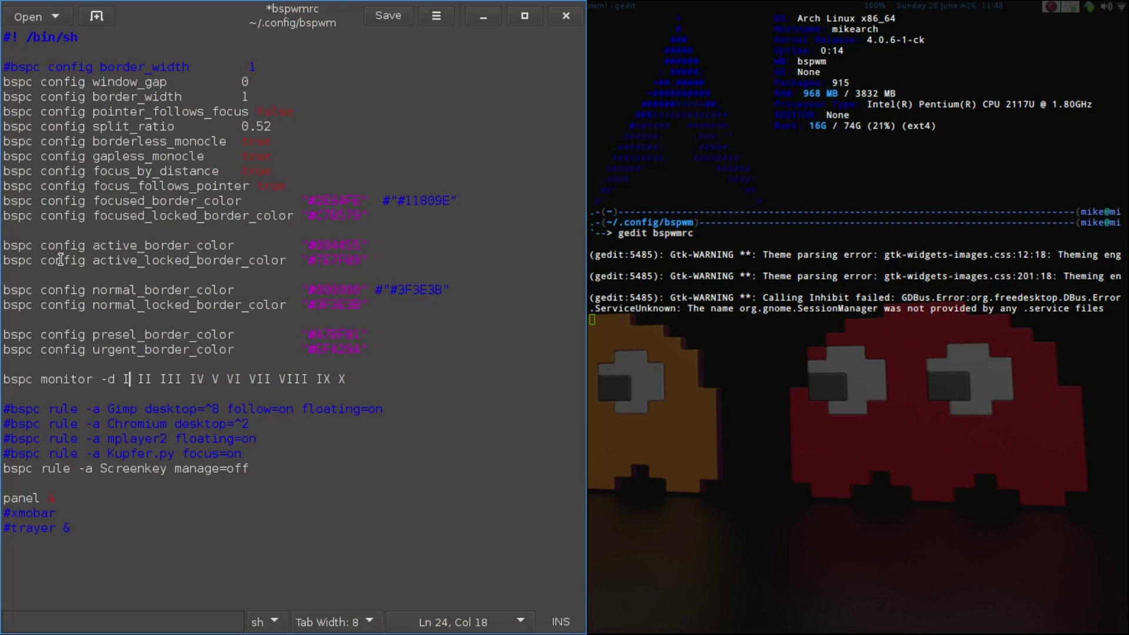
Save bspwmrc while closing it, cd into ~/.config/sxhkd, and enter gedit sxhkdrc.
click(568, 13)
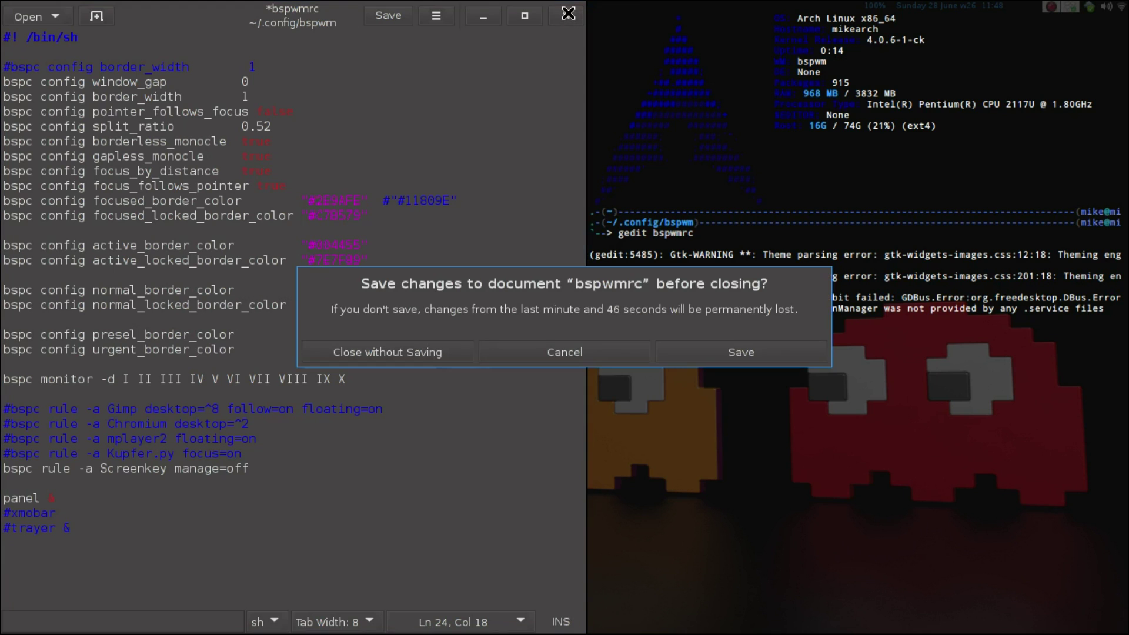
click(730, 351)
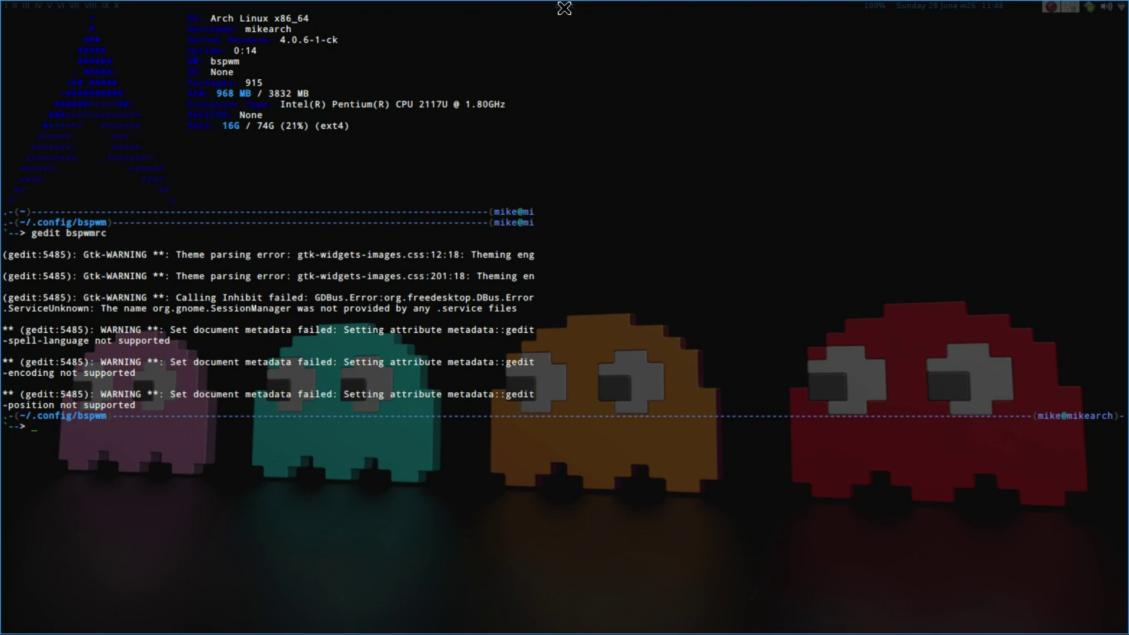
text(cd ..)
key(Return)
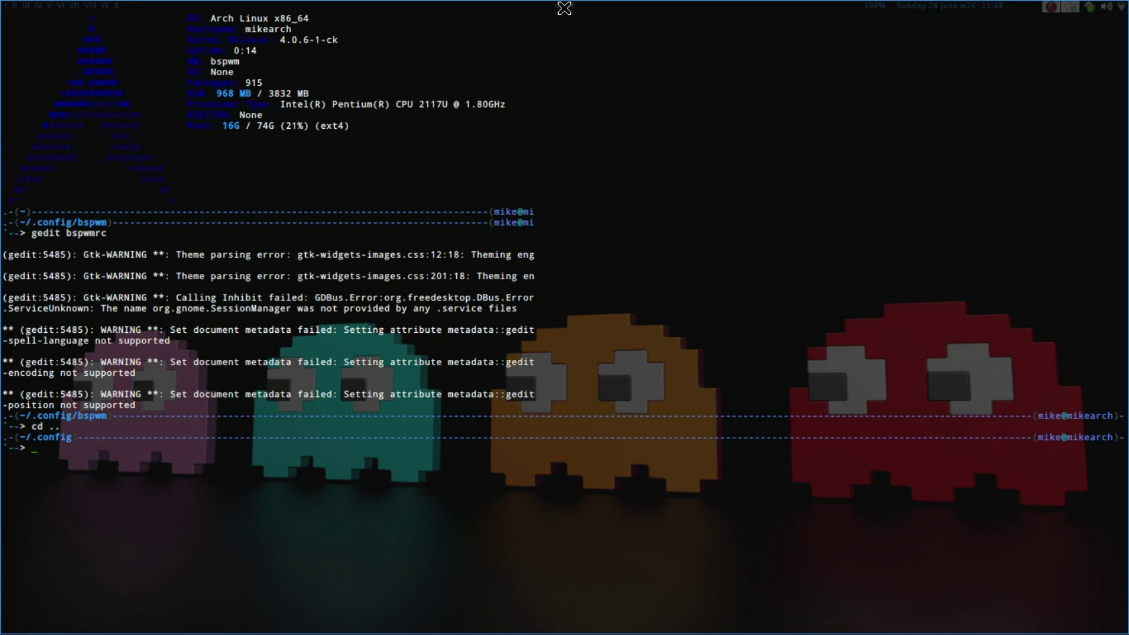
text(cd sxhkd)
key(Return)
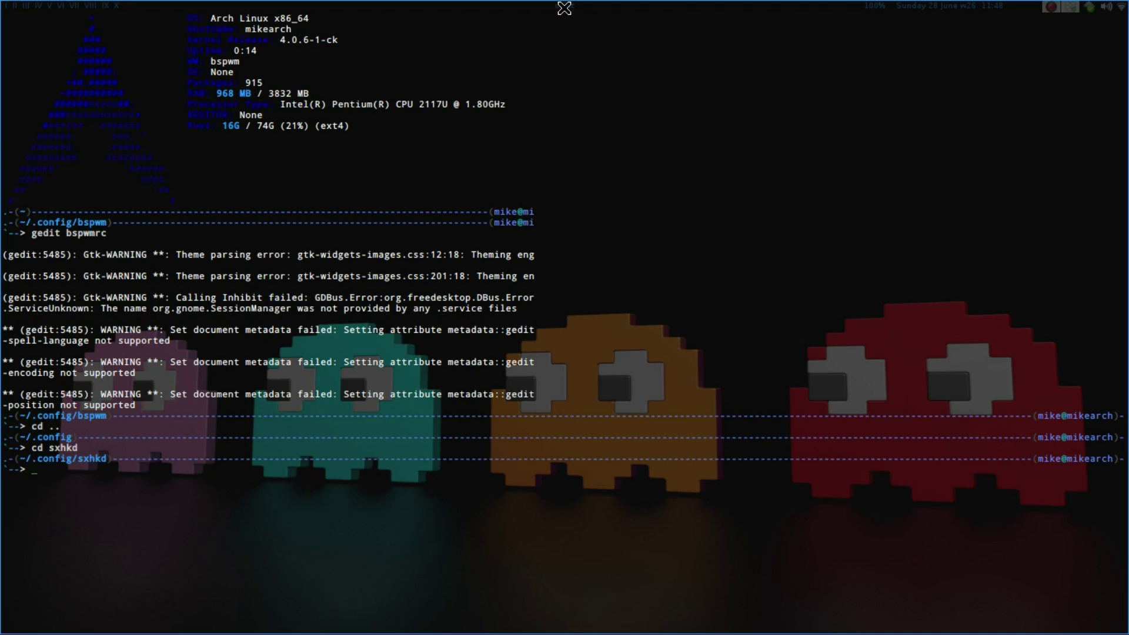
text(gedit sxhkdrc)
Open sxhkdrc in gedit, view it fullscreen to select the alt + shift + q binding, then restore tiling.
key(Return)
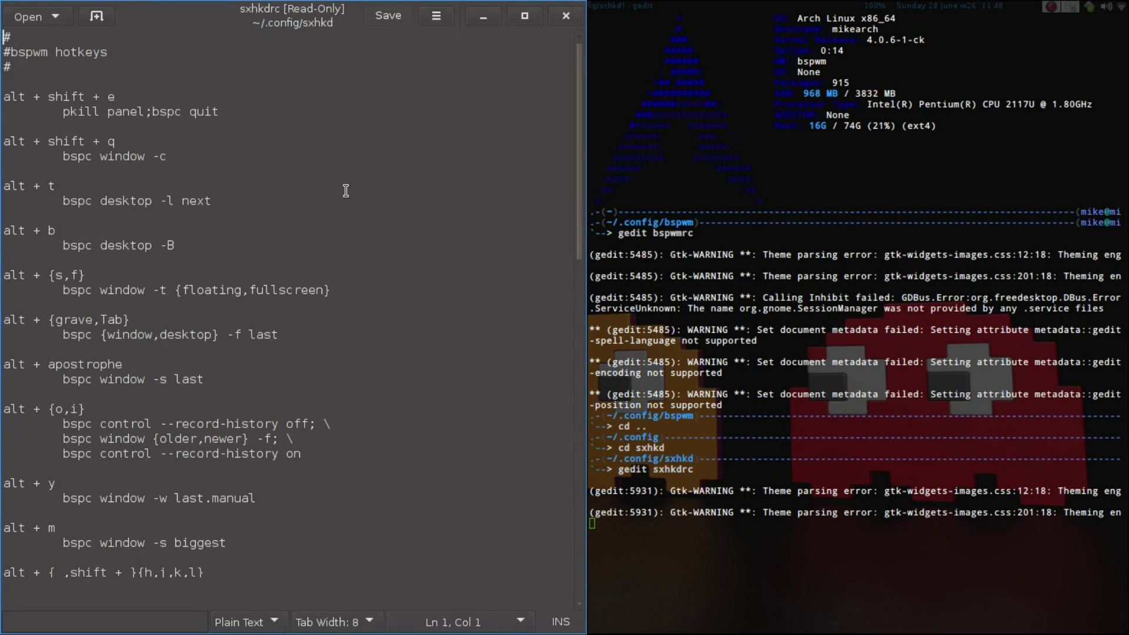
key(alt+f)
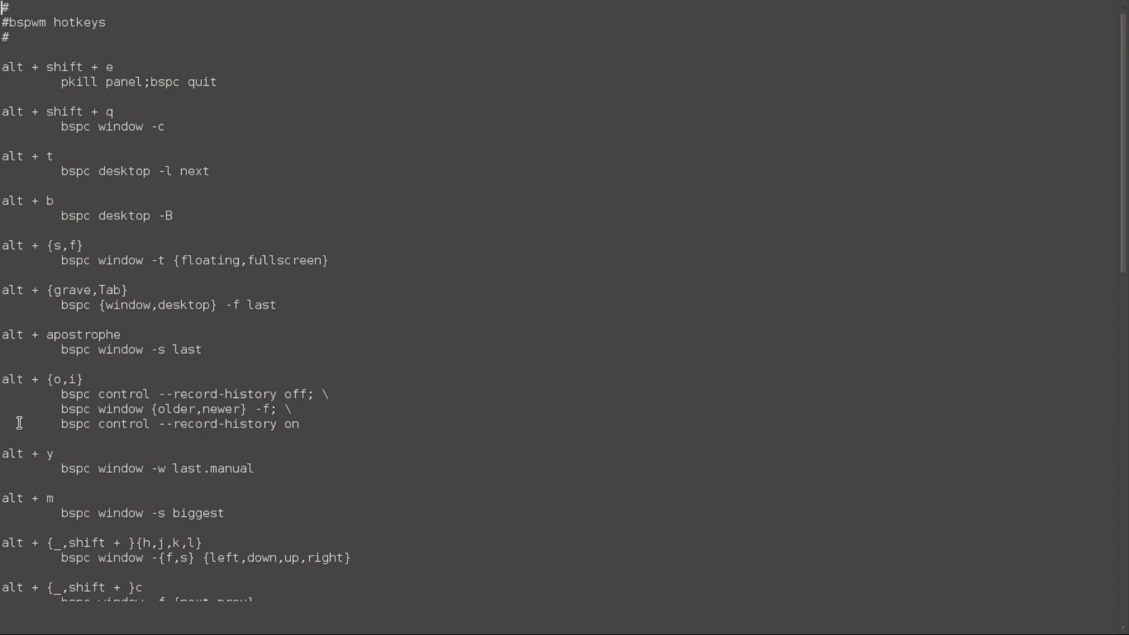
mouse_move(66, 2)
drag(168, 126, 3, 108)
click(257, 137)
key(alt+f)
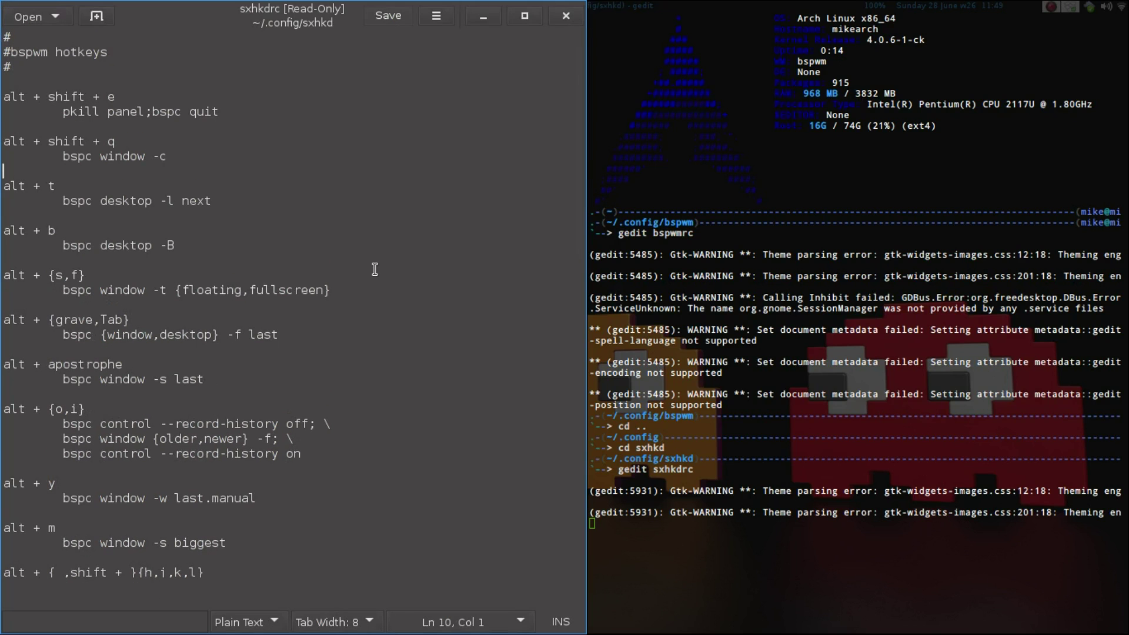
On desktop 2, open a new urxvt terminal, make it floating, then fullscreen.
key(alt+2)
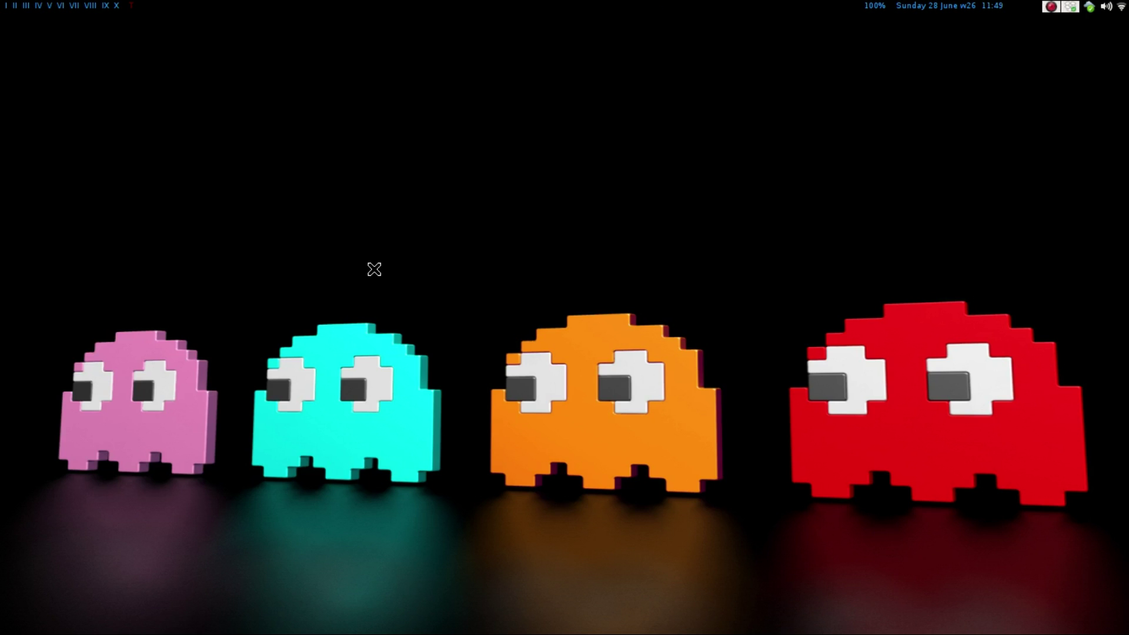
key(super+Return)
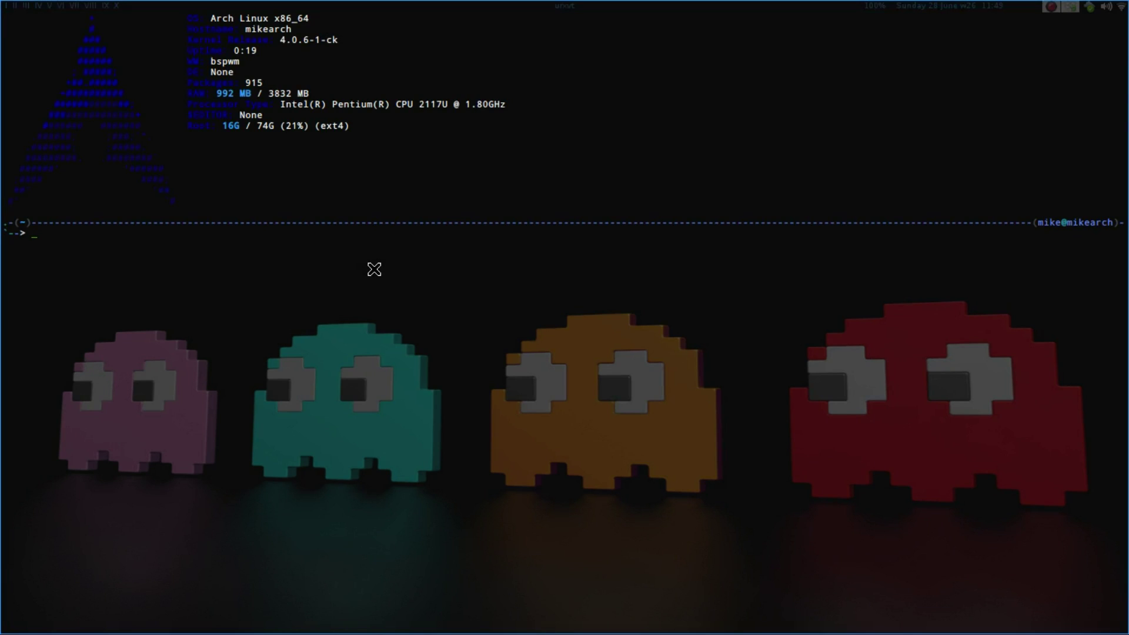
key(alt+s)
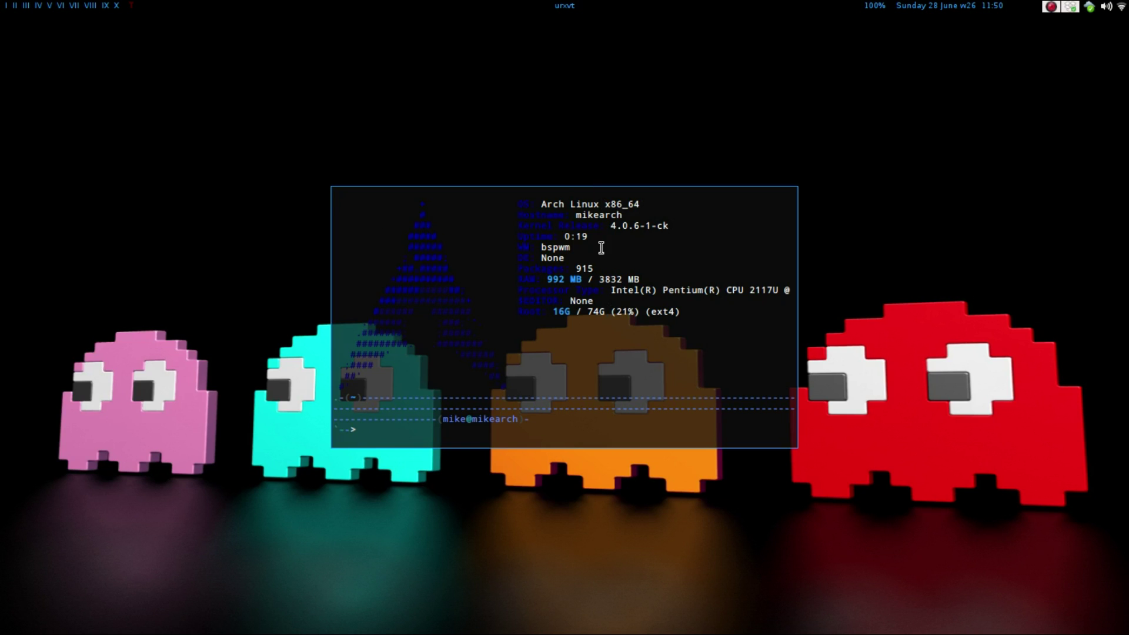
key(super+f)
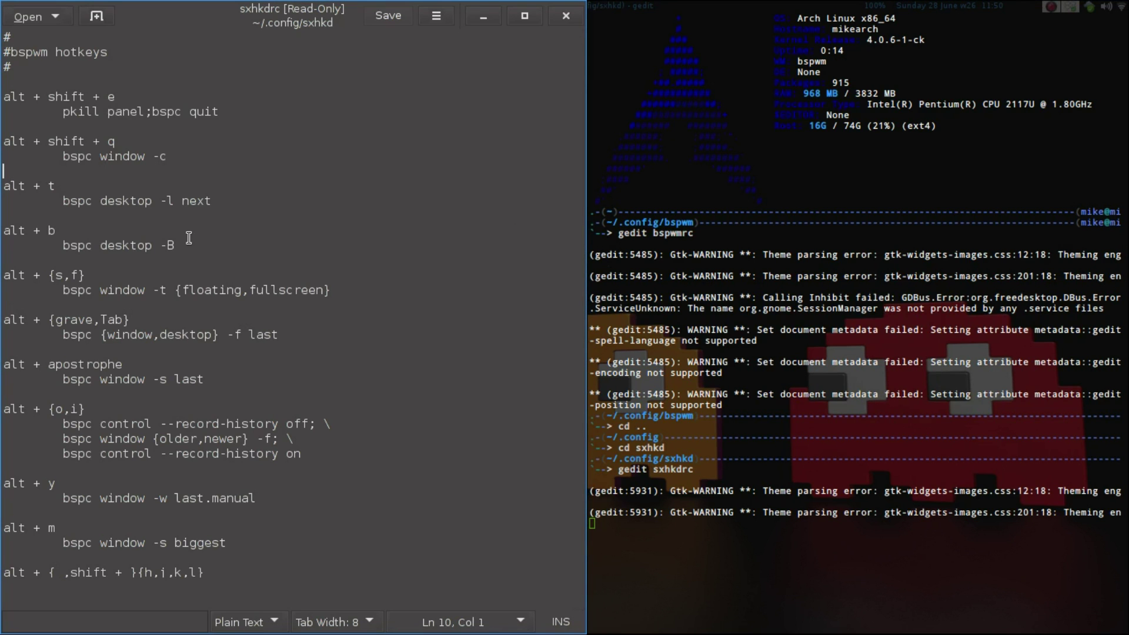
In Firefox, open bspwm's examples/sxhkdrc and scroll down to its wm-independent hotkeys.
key(alt+Tab)
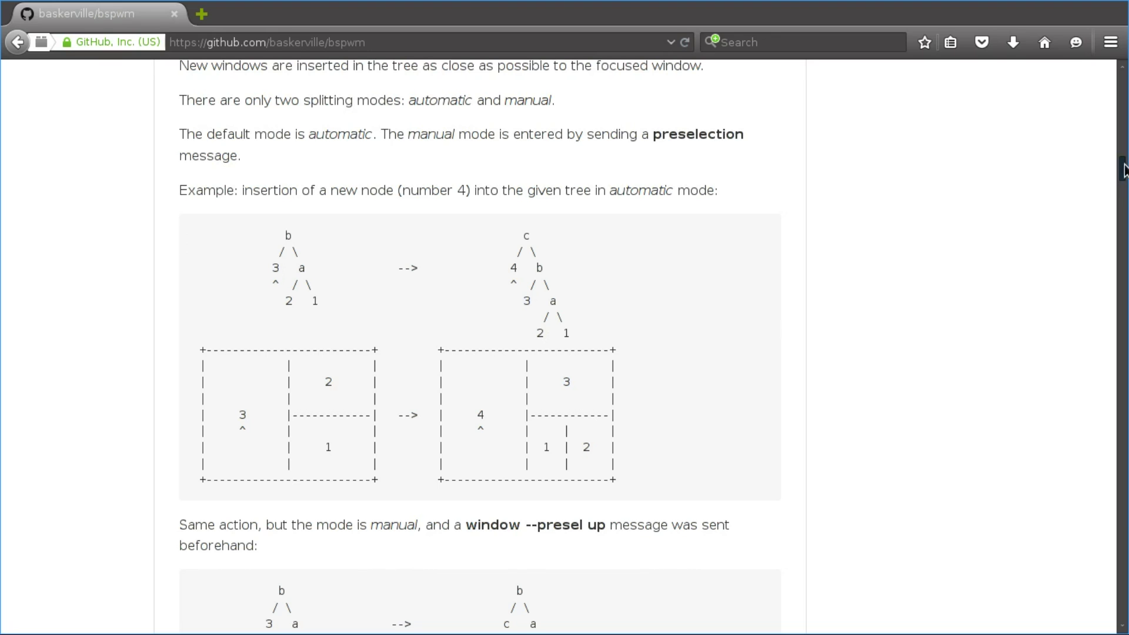
drag(1123, 171, 1123, 81)
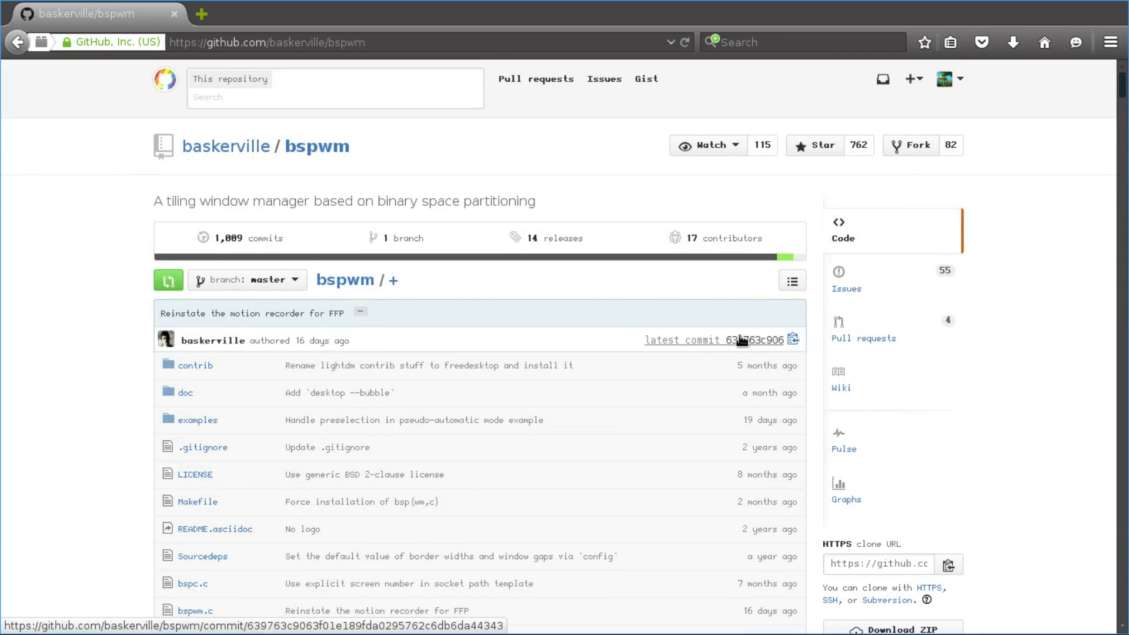
click(200, 421)
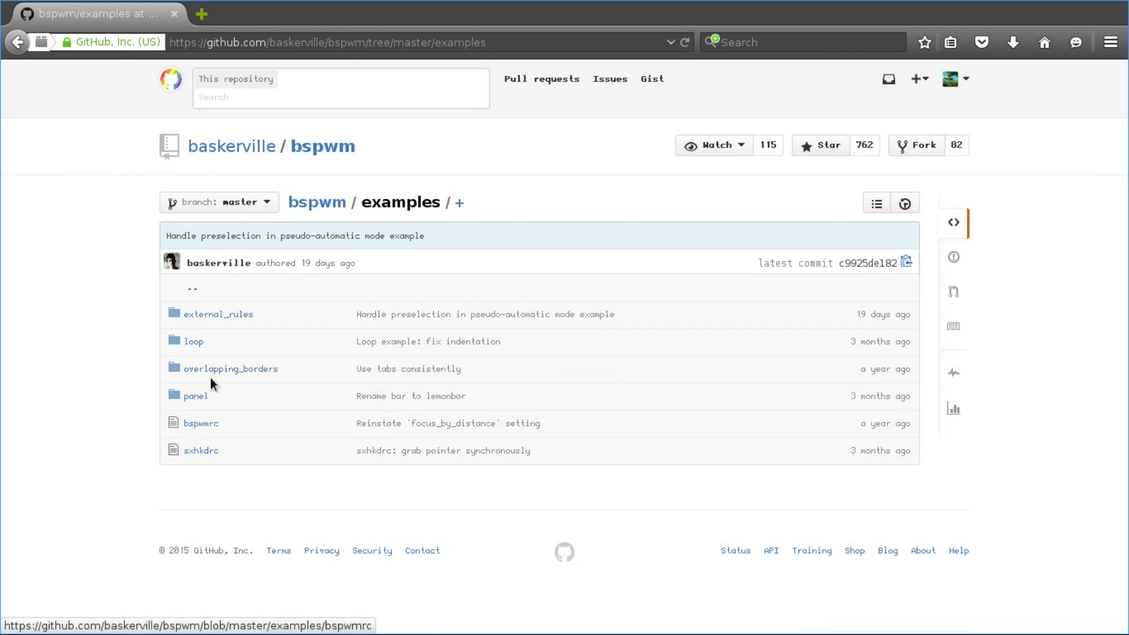
click(200, 451)
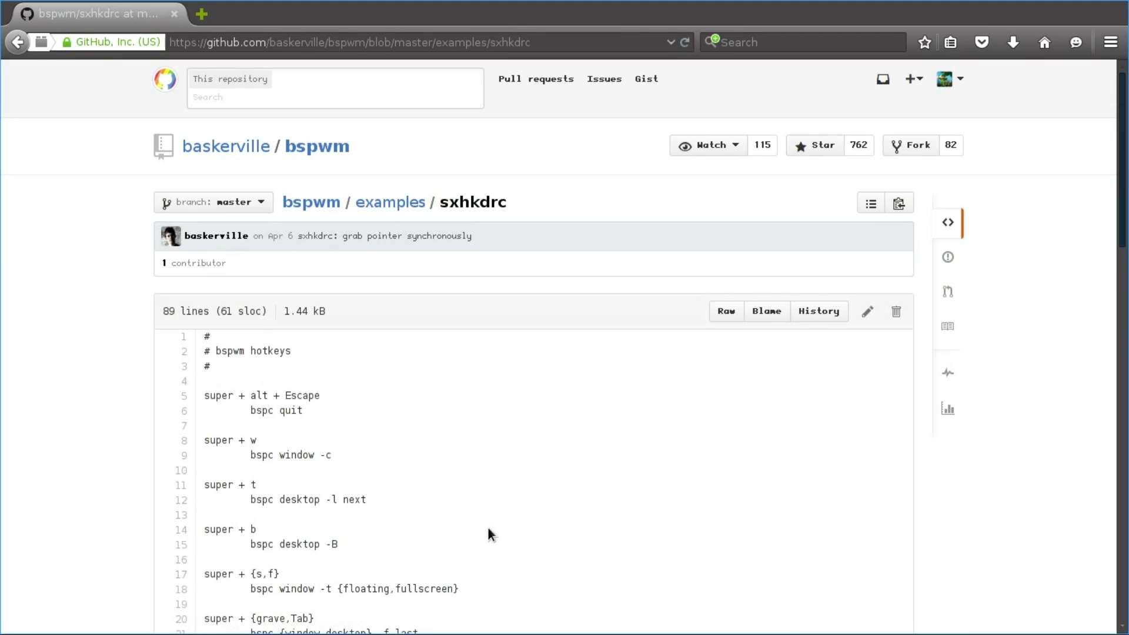
drag(1120, 97, 1081, 467)
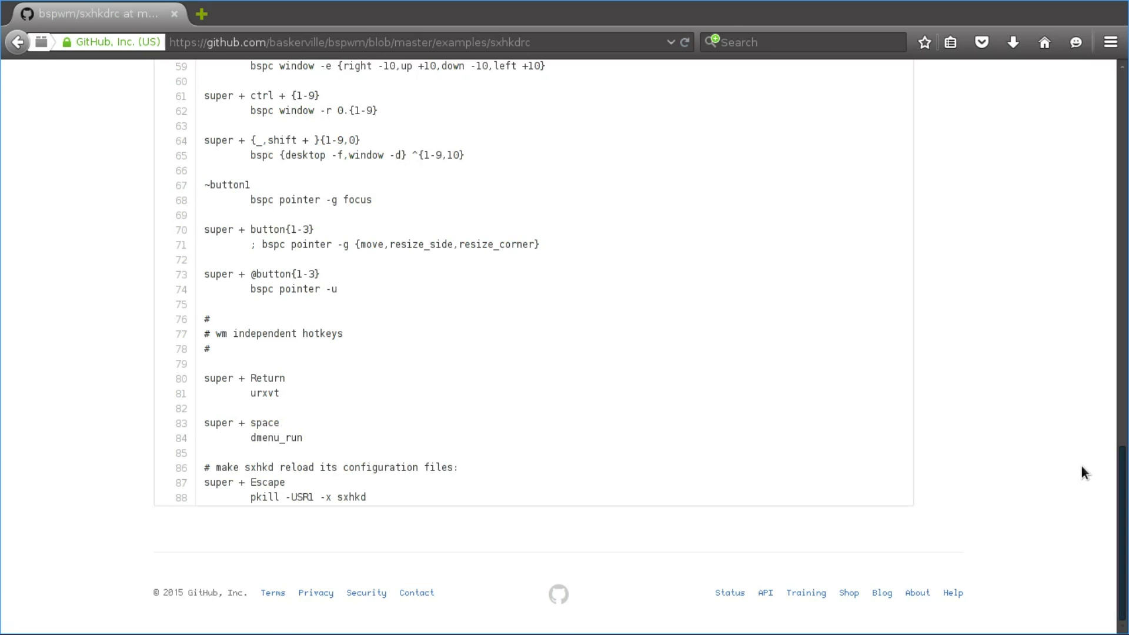
scroll(1089, 344, up, 13)
scroll(1075, 382, down, 13)
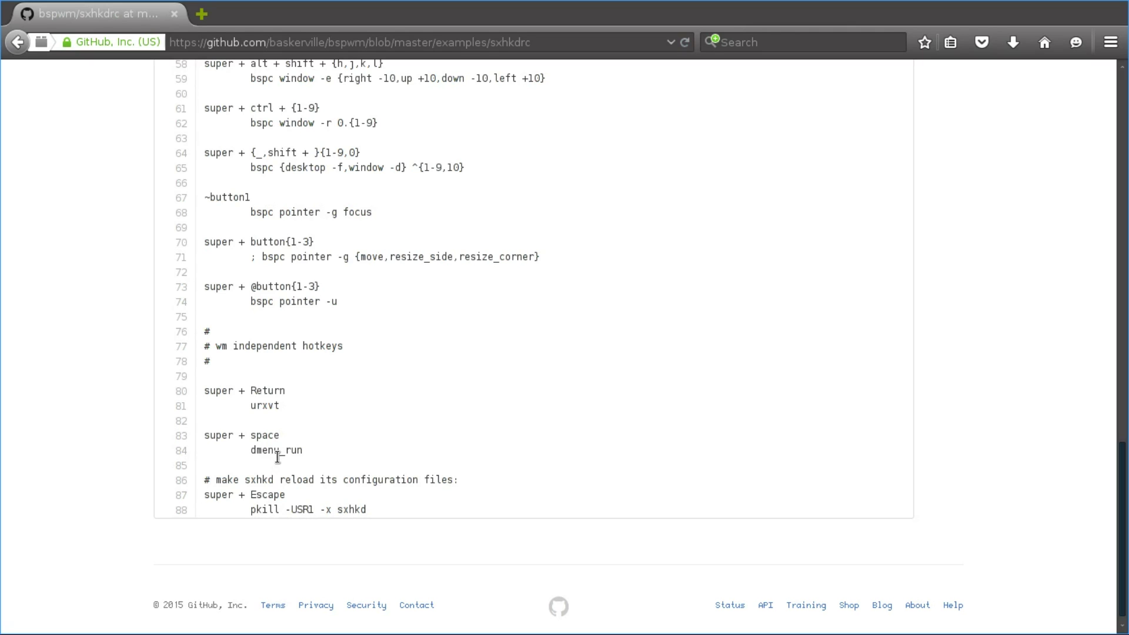
On desktop 1, scroll the local sxhkdrc to its amixer volume and xbacklight brightness bindings.
key(alt+1)
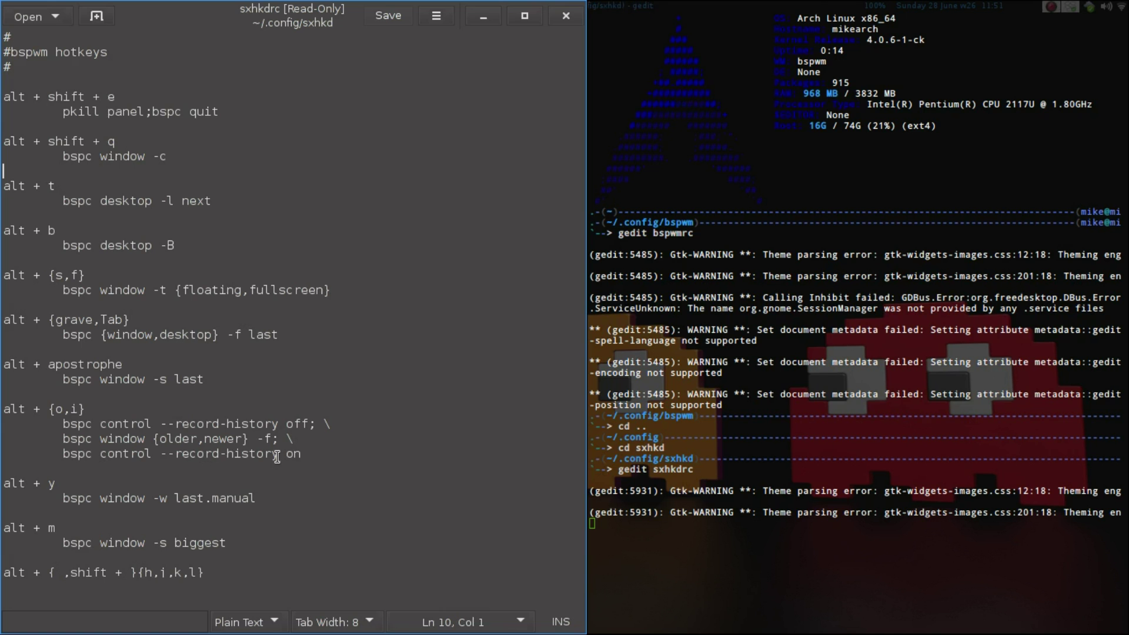
scroll(583, 151, down, 2)
drag(583, 151, 542, 474)
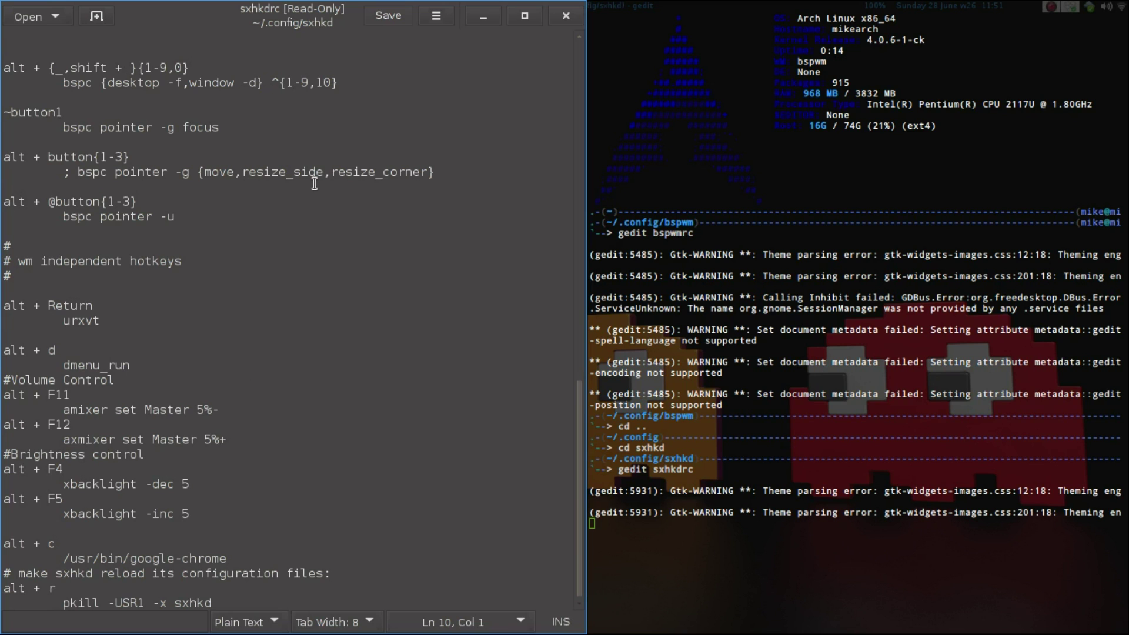
On the Firefox desktop, read the example bspwmrc and return to the examples folder listing.
key(alt+2)
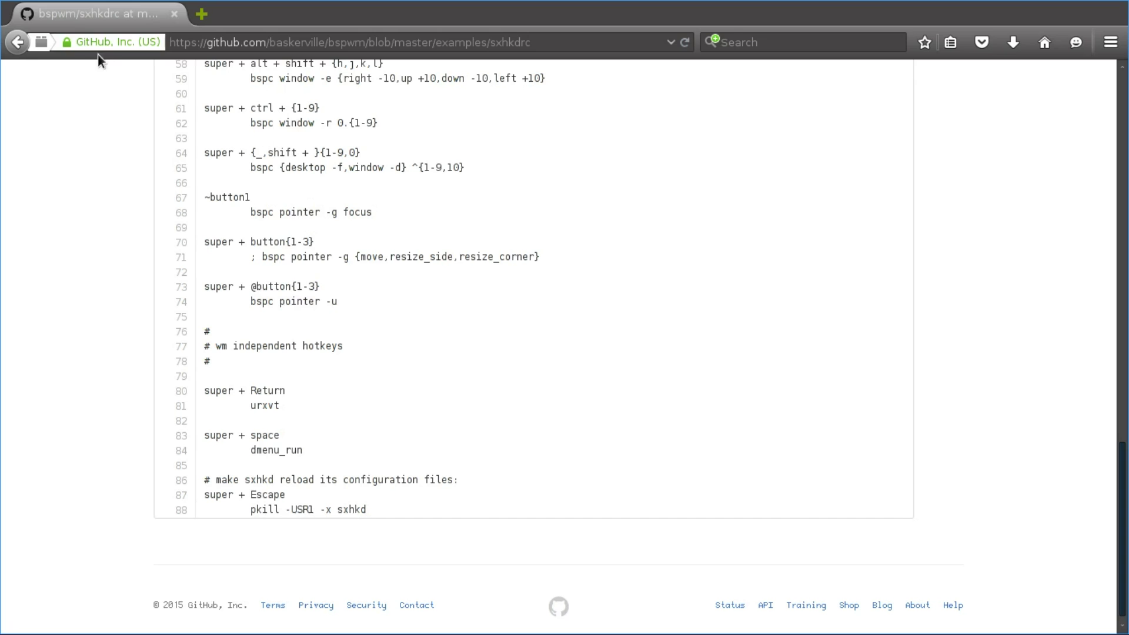
click(17, 42)
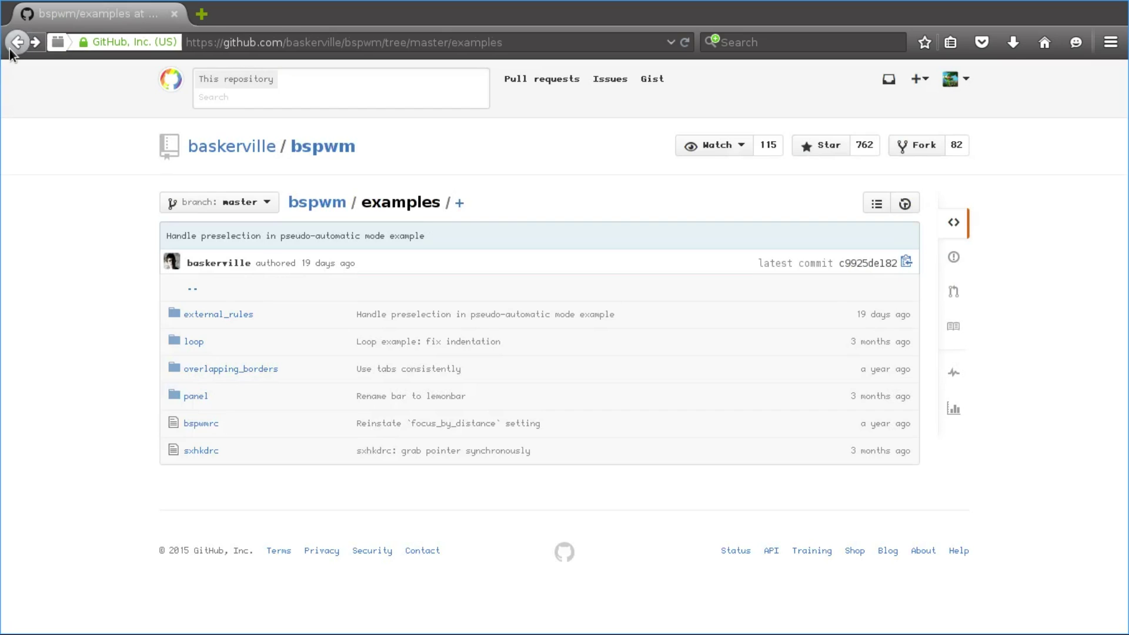
click(200, 430)
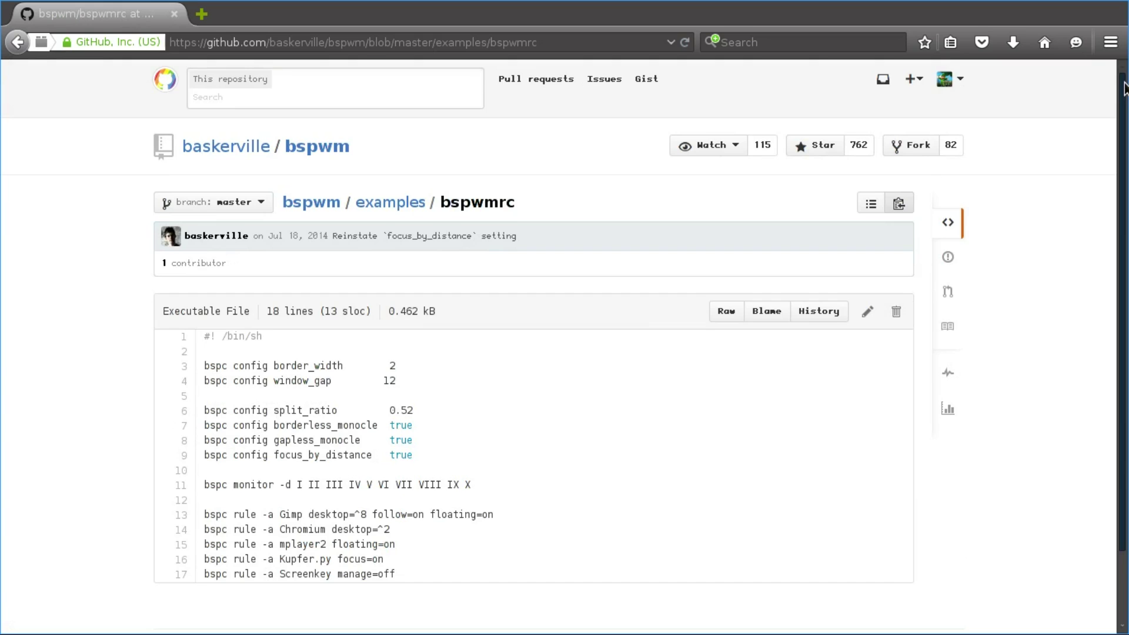
drag(1124, 90, 1125, 155)
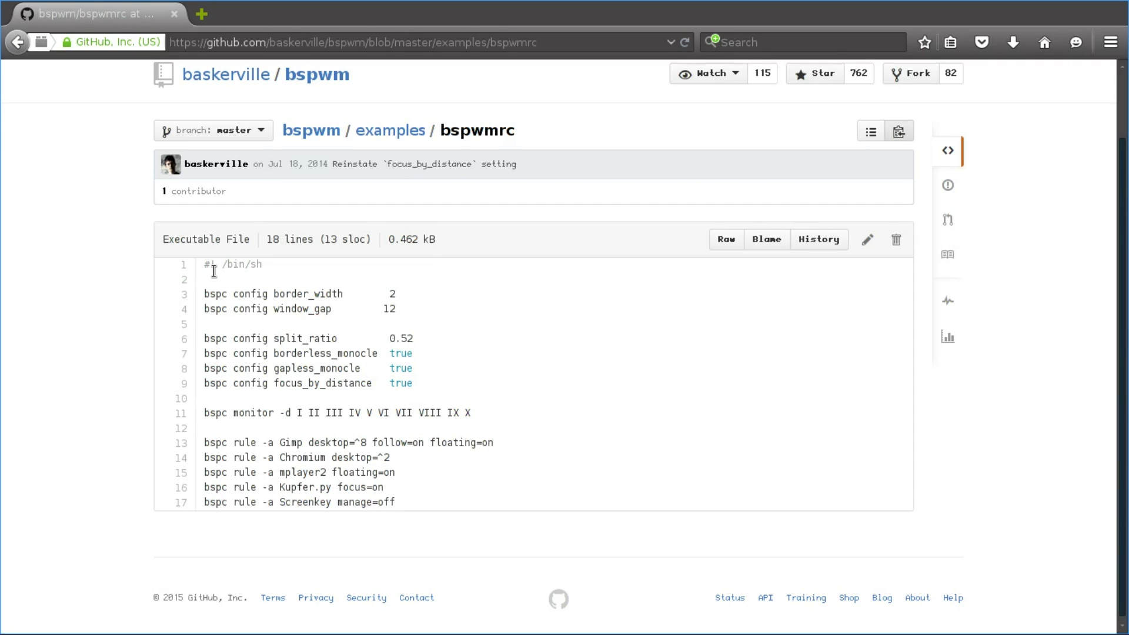
click(18, 42)
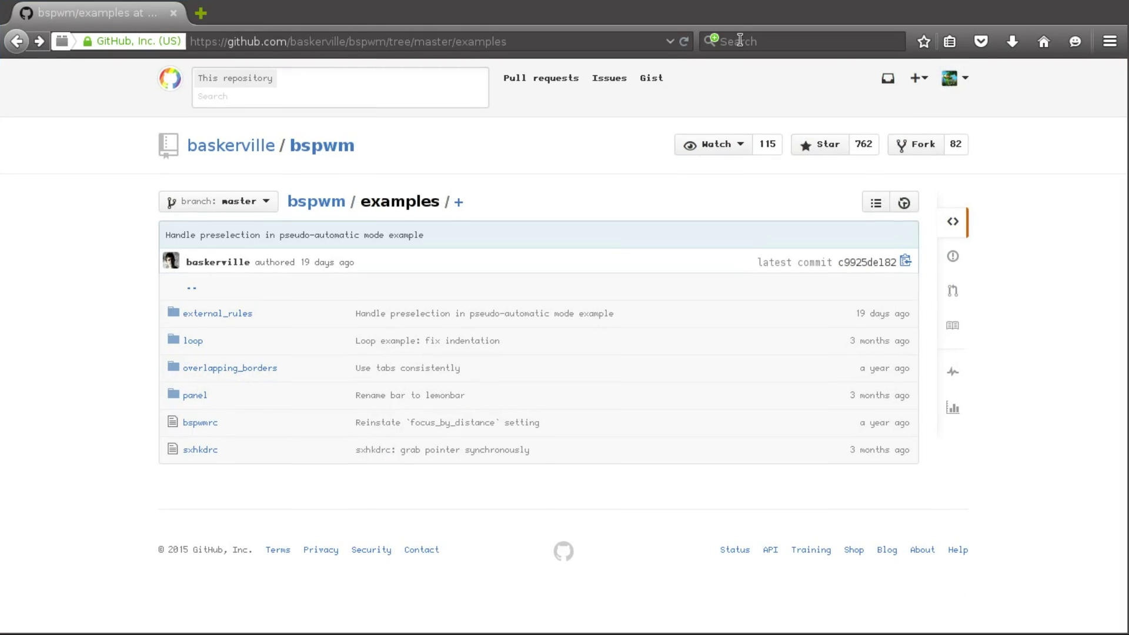
key(F11)
Cycle through desktops 2, 3 and 4, then return to desktop 1 with Firefox.
key(super+2)
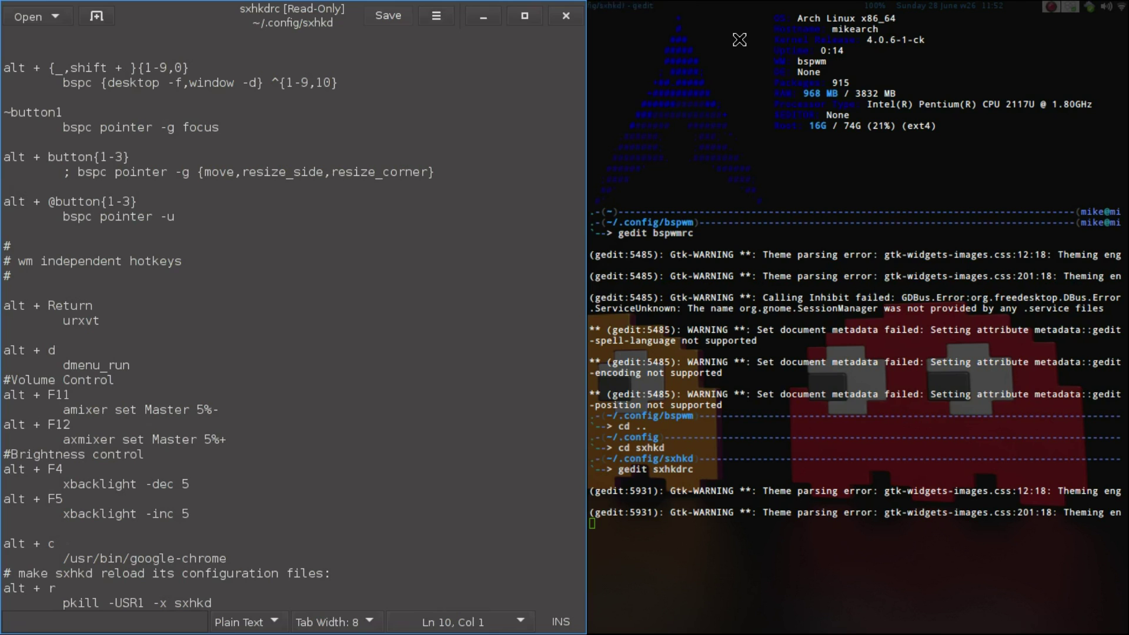
key(super+3)
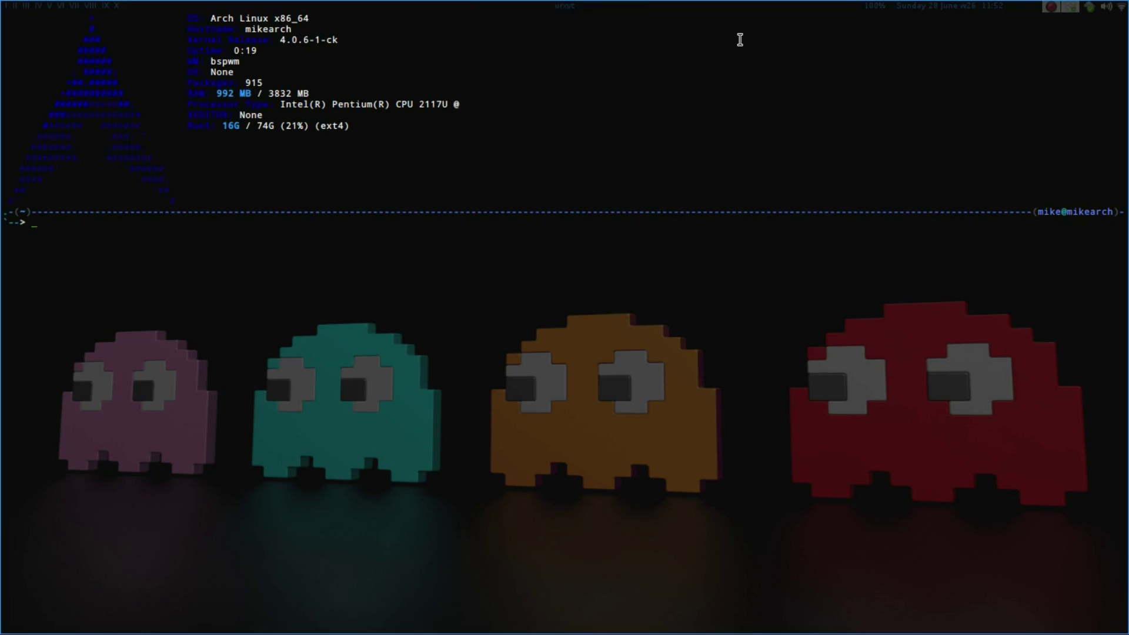
key(super+4)
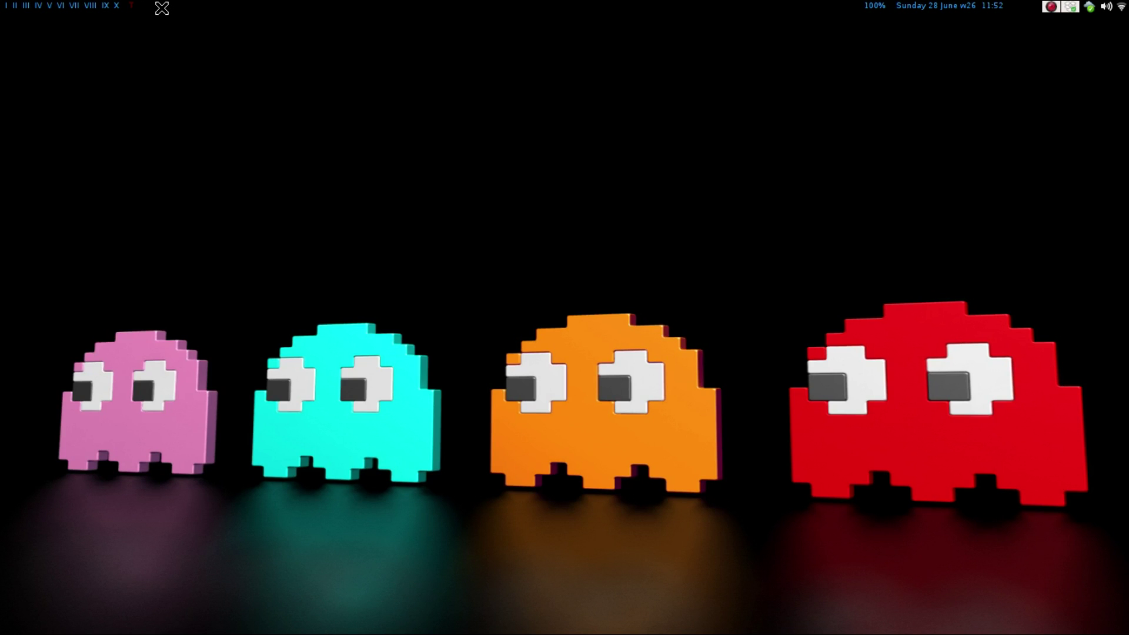
key(super+1)
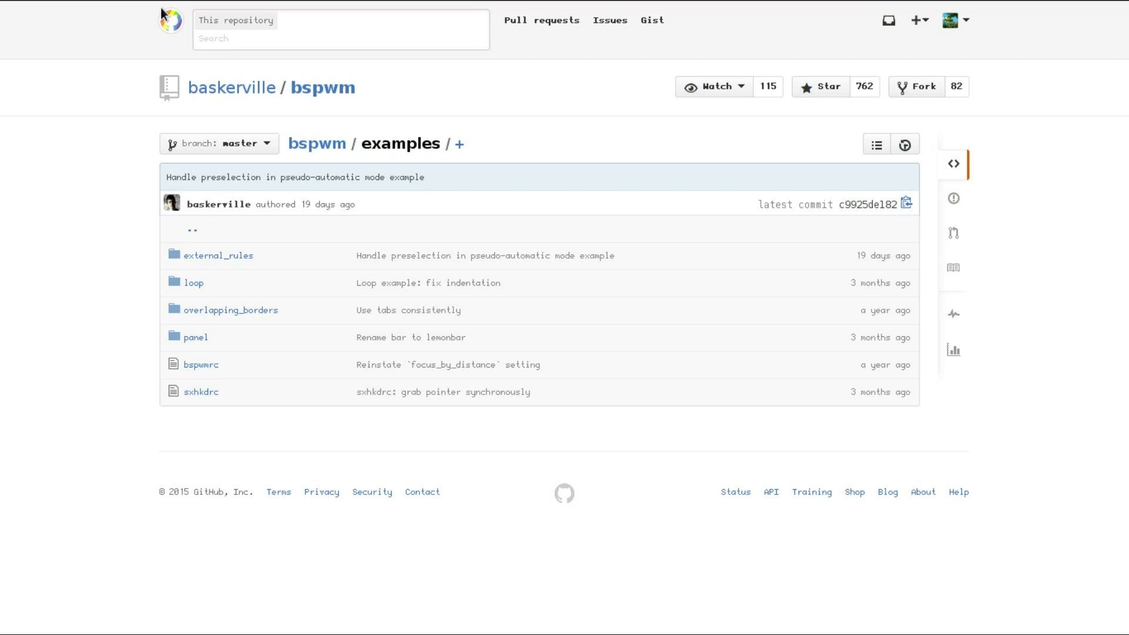
Open examples/panel/panel, select its #! /bin/sh line, and go back to the panel folder.
click(198, 342)
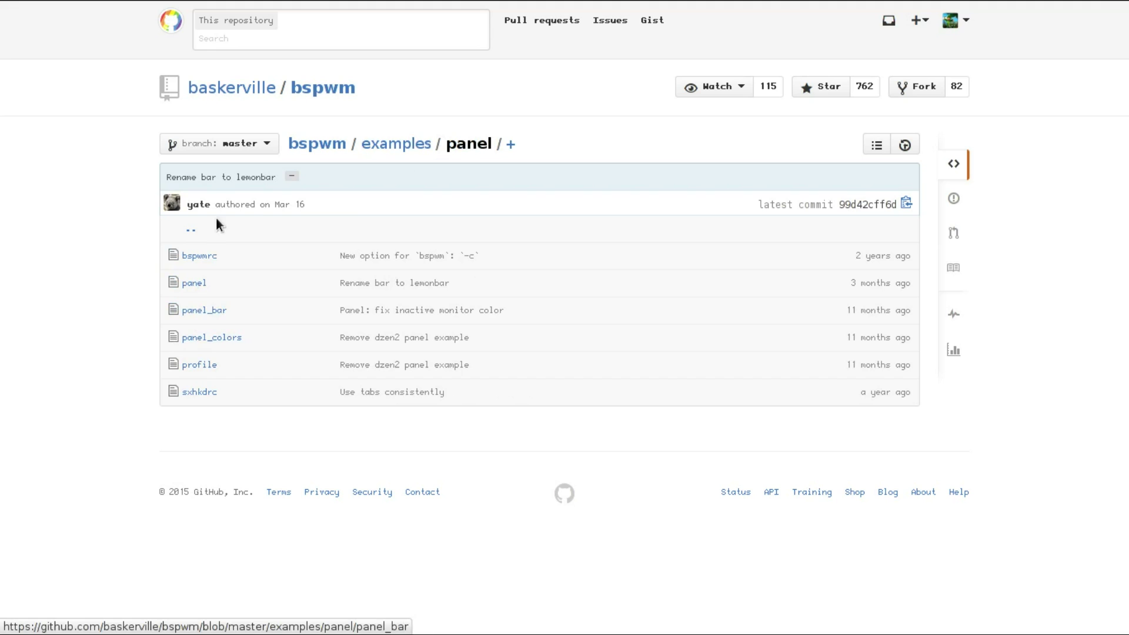
click(197, 283)
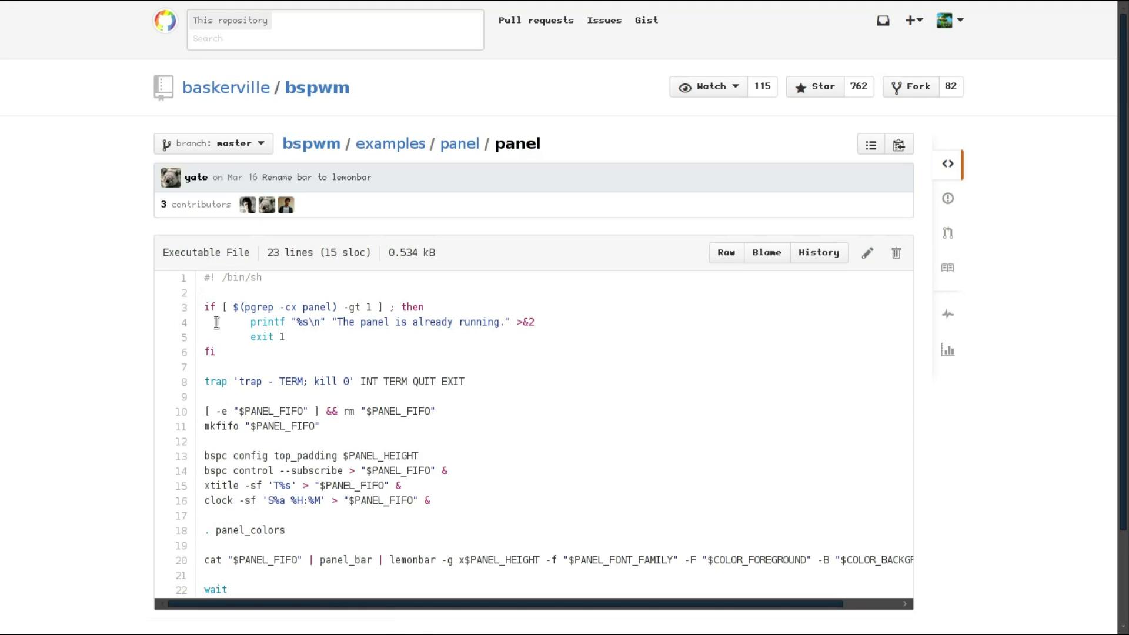
drag(394, 559, 475, 559)
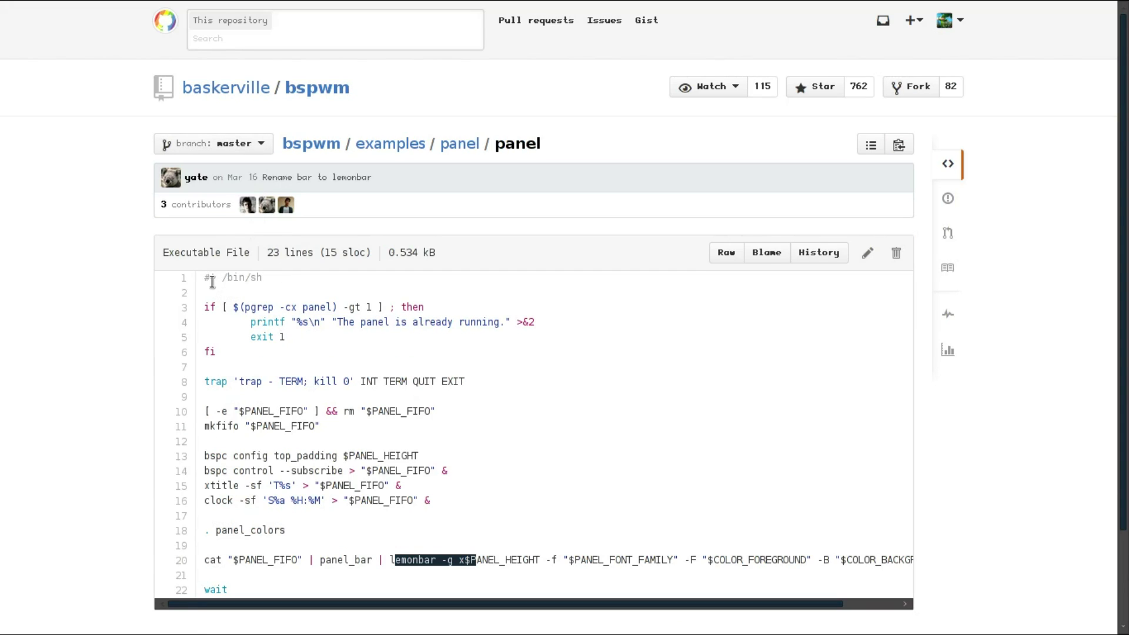
drag(205, 277, 327, 285)
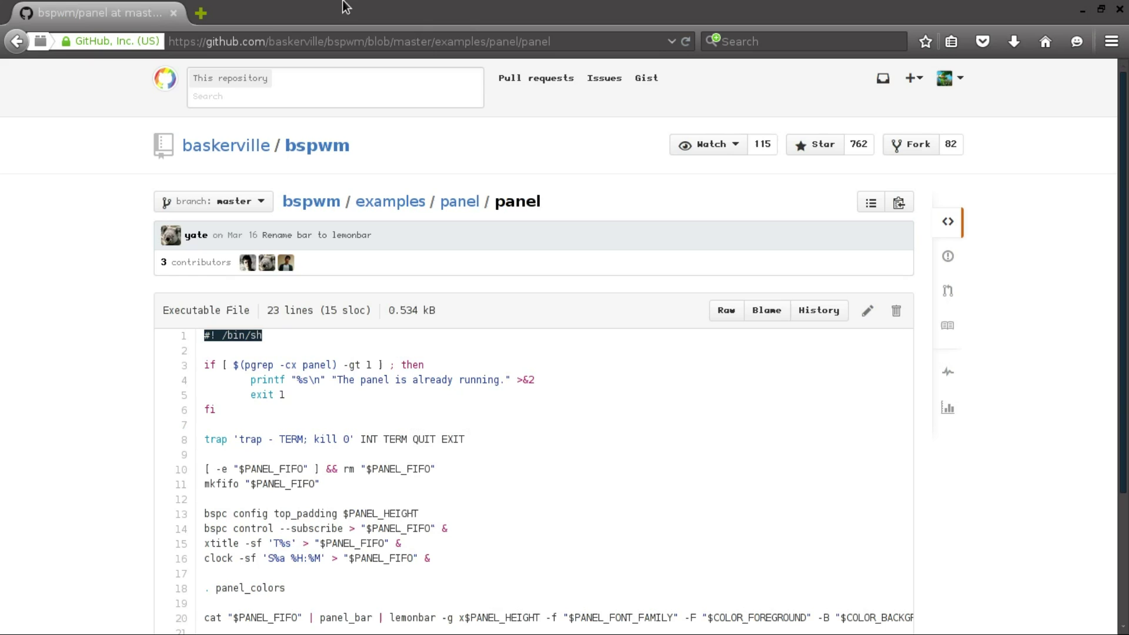
click(16, 42)
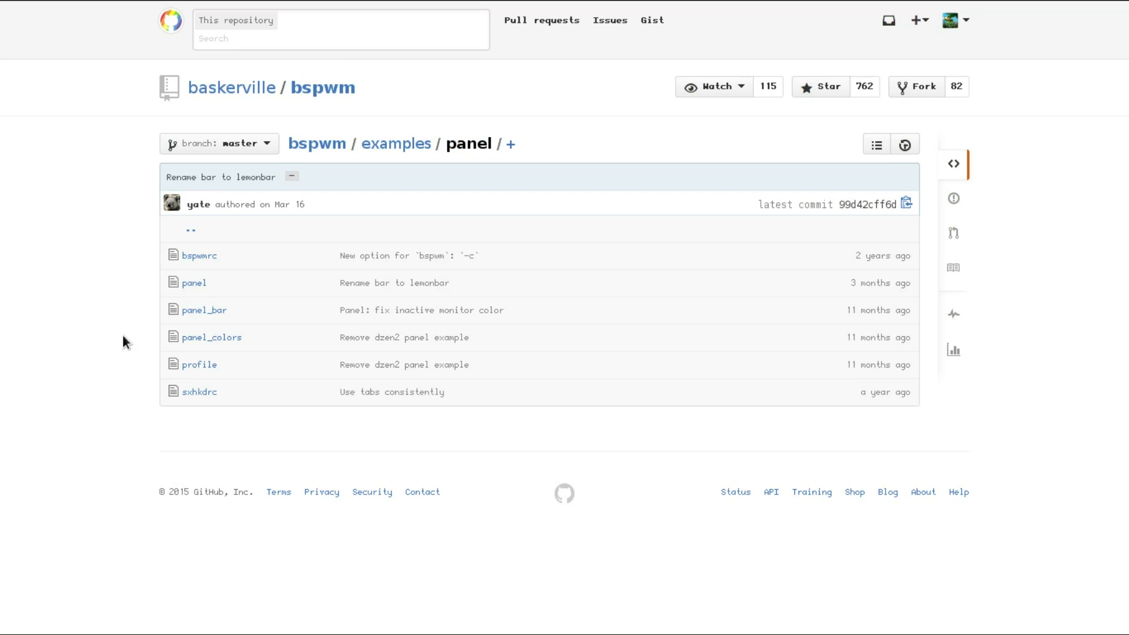
Open the example panel_colors, scroll through its COLOR_ definitions, then switch to the gedit desktop.
click(197, 340)
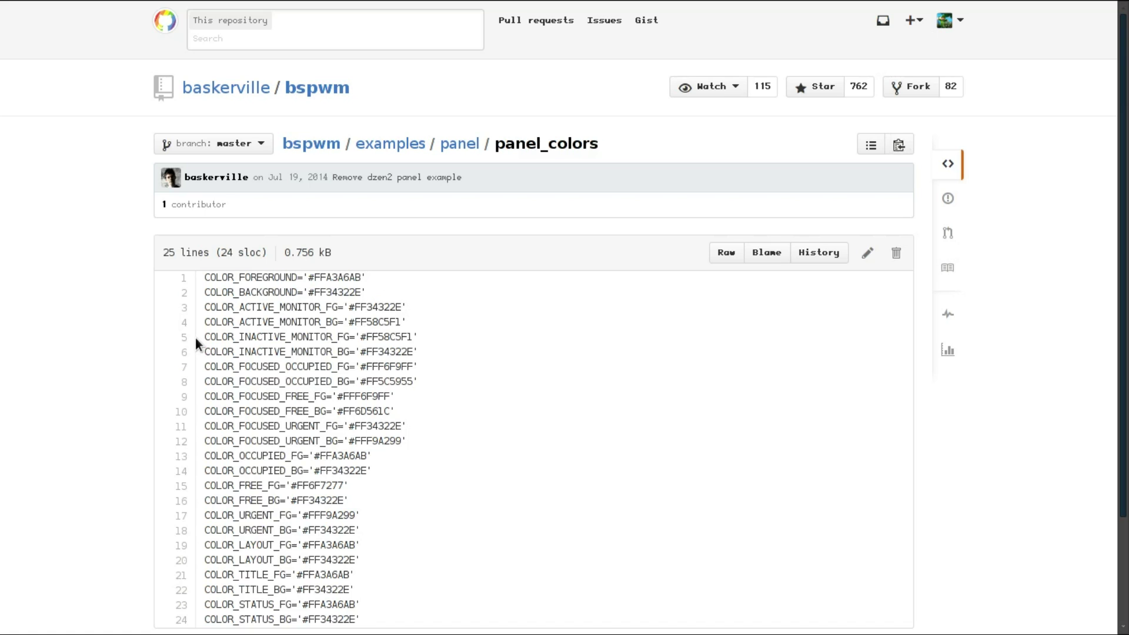
key(alt+2)
key(alt+3)
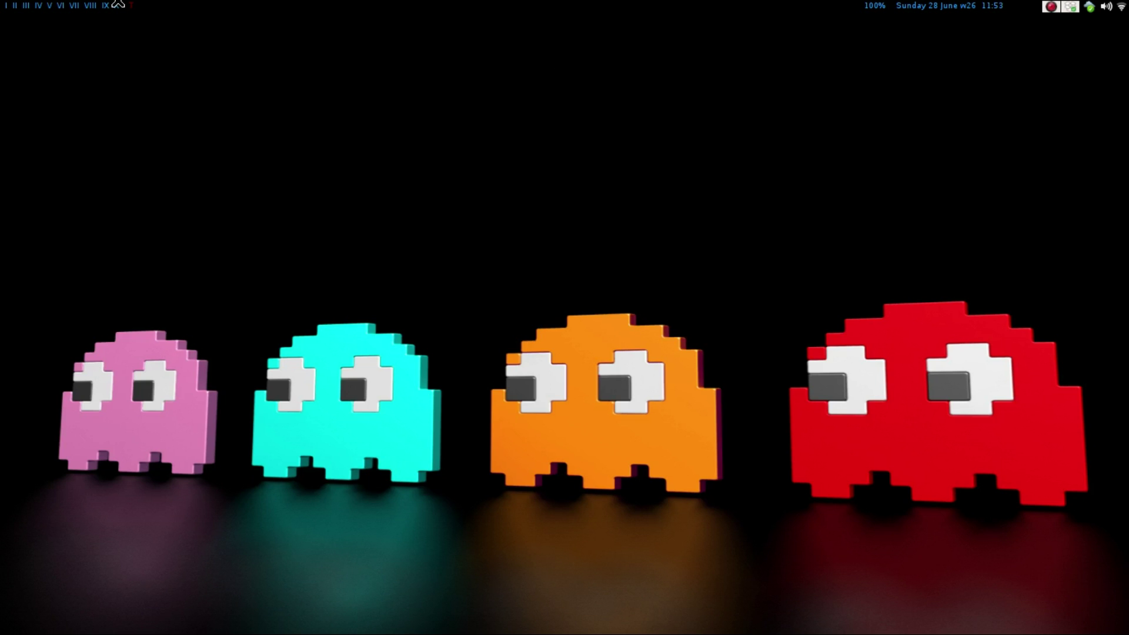
click(117, 4)
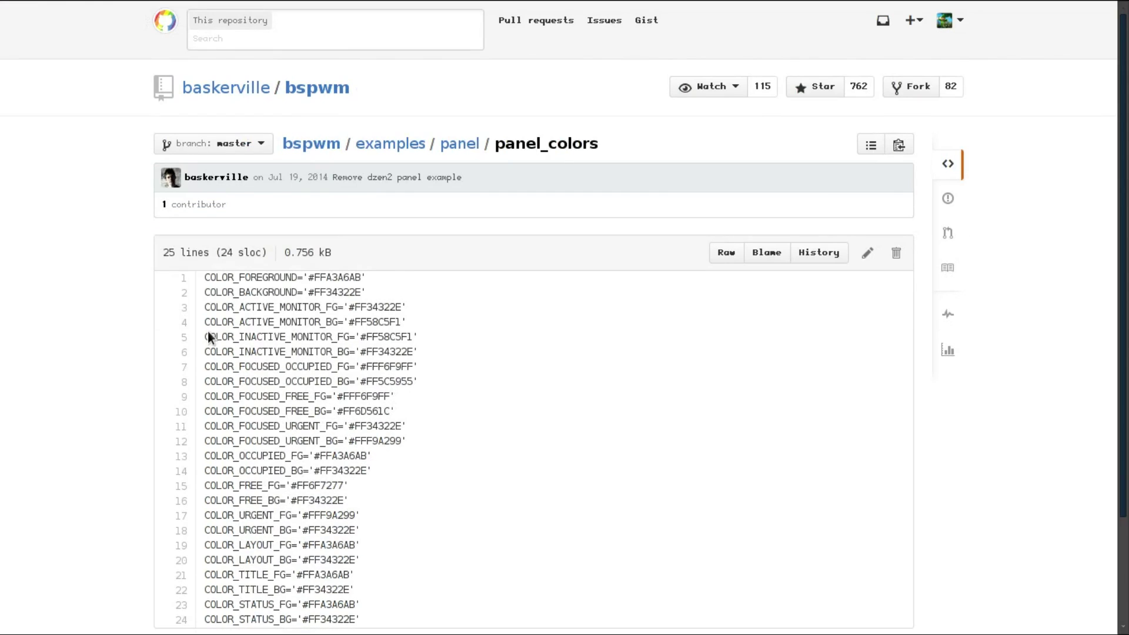
scroll(1122, 234, down, 3)
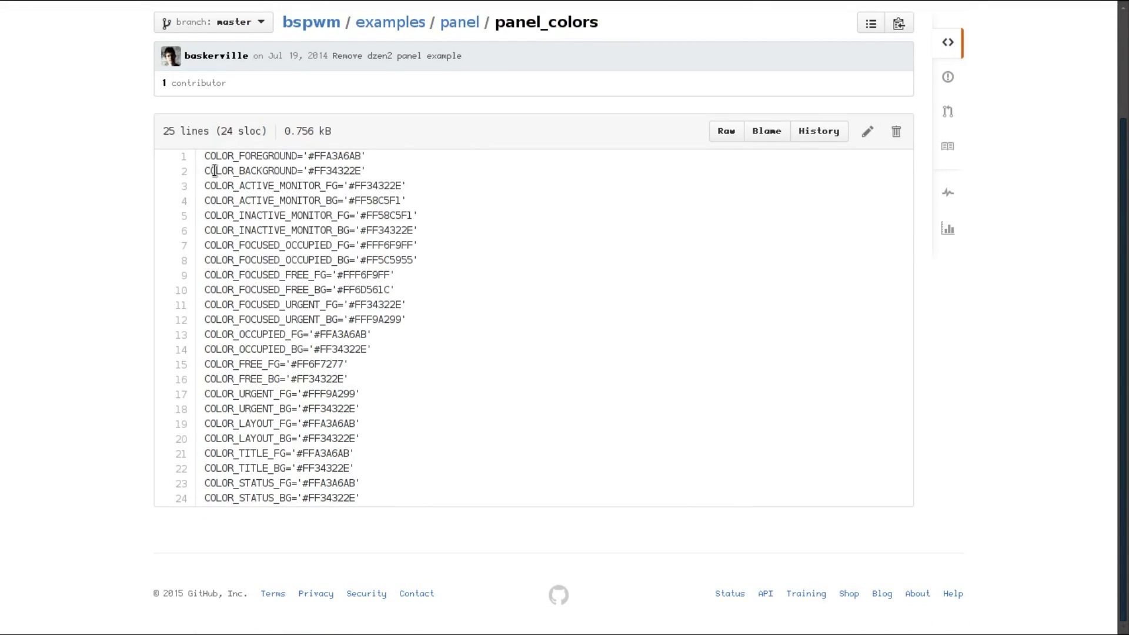
key(alt+2)
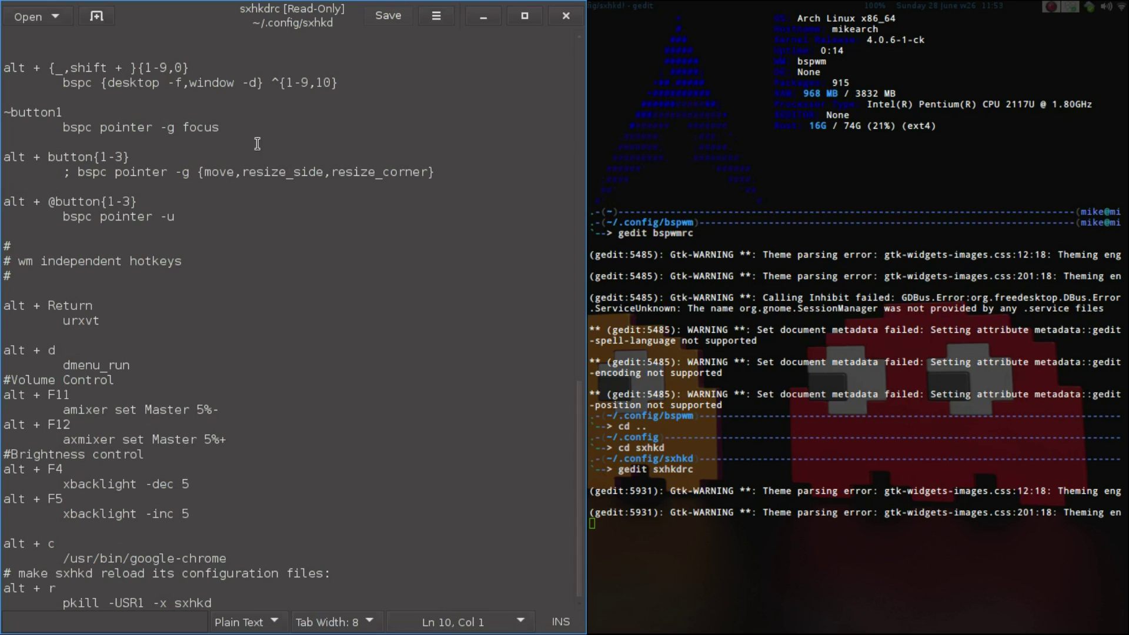
Close the sxhkdrc gedit window and run cd .. in urxvt to reach ~/.config.
click(558, 9)
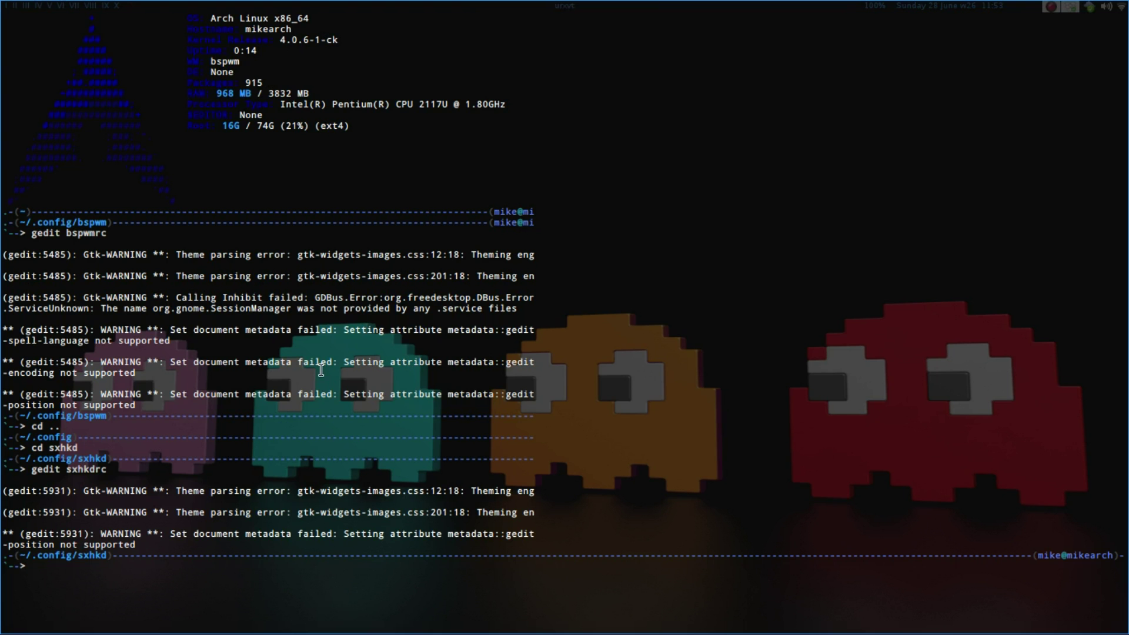
text(cd ..)
key(Return)
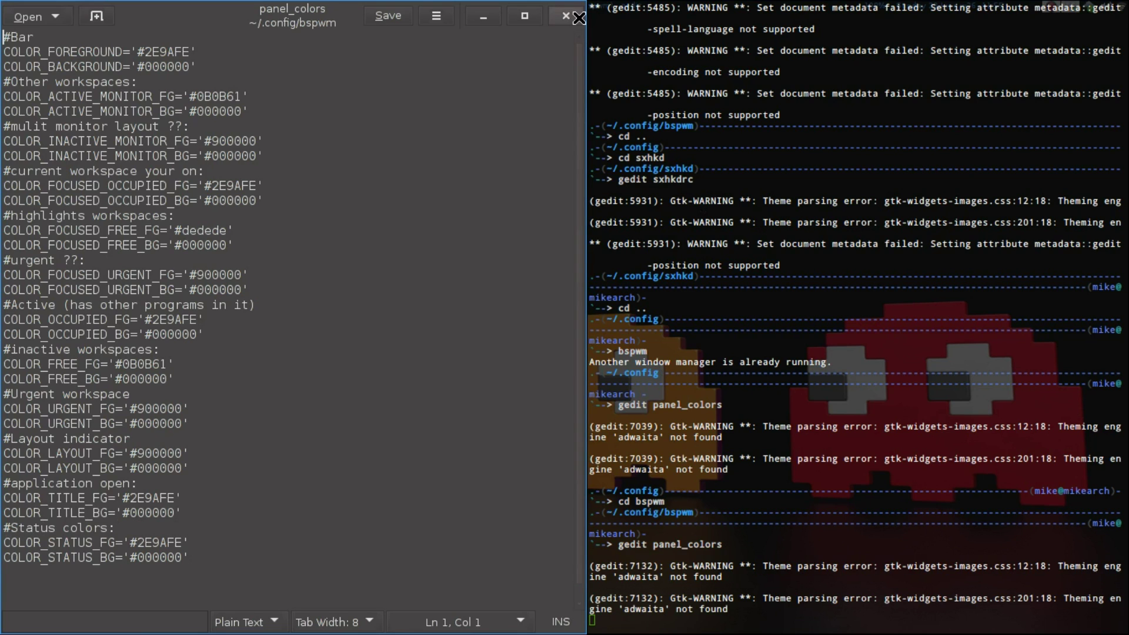
Cycle past the wallpaper, system-info terminal and GitHub panel_colors desktops, returning to gedit's panel_colors on desktop 1.
key(super+2)
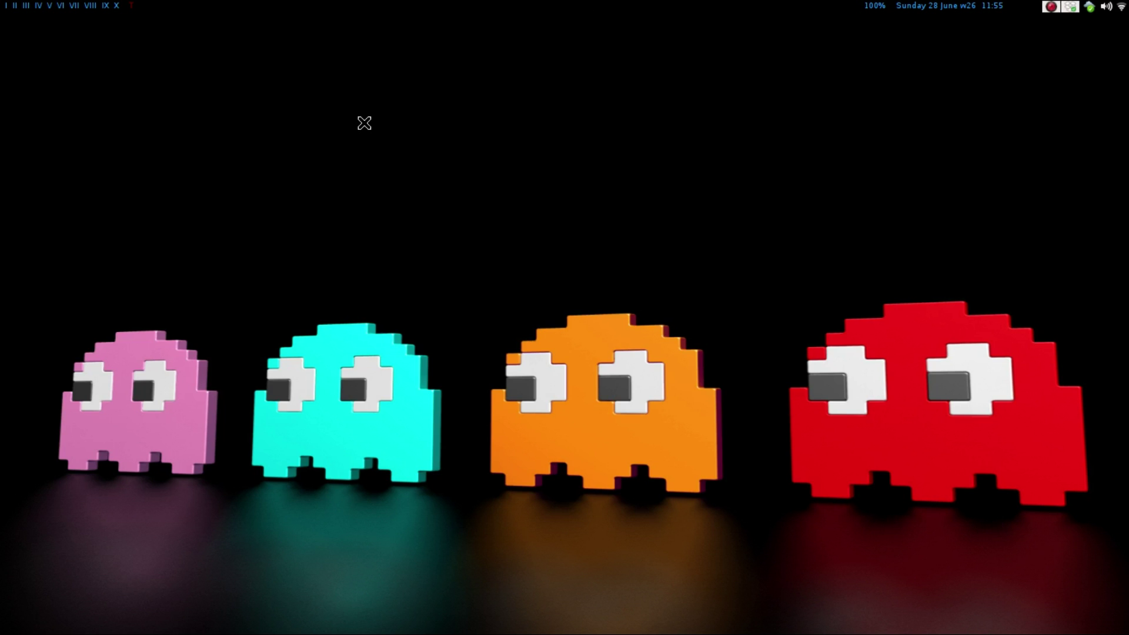
key(super+Return)
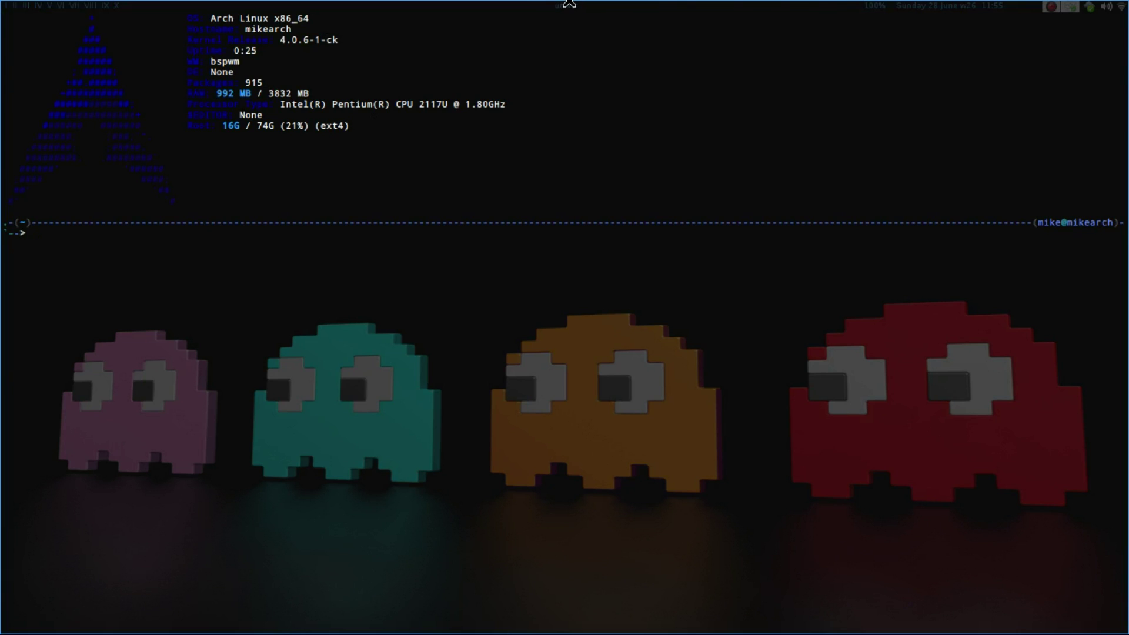
key(super+w)
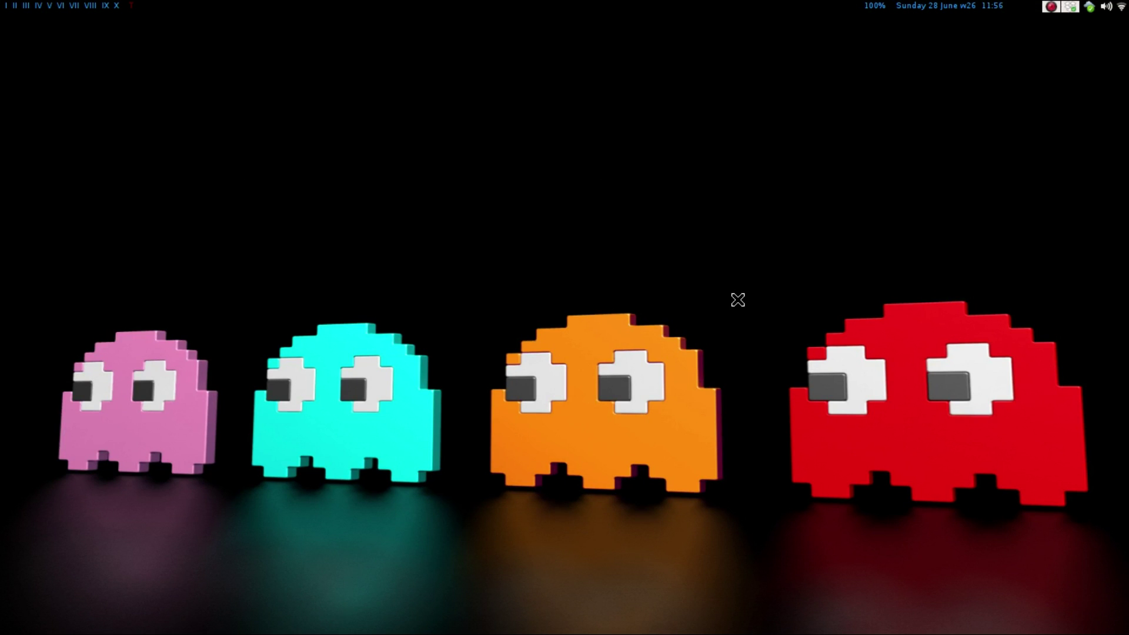
key(super+2)
key(super+1)
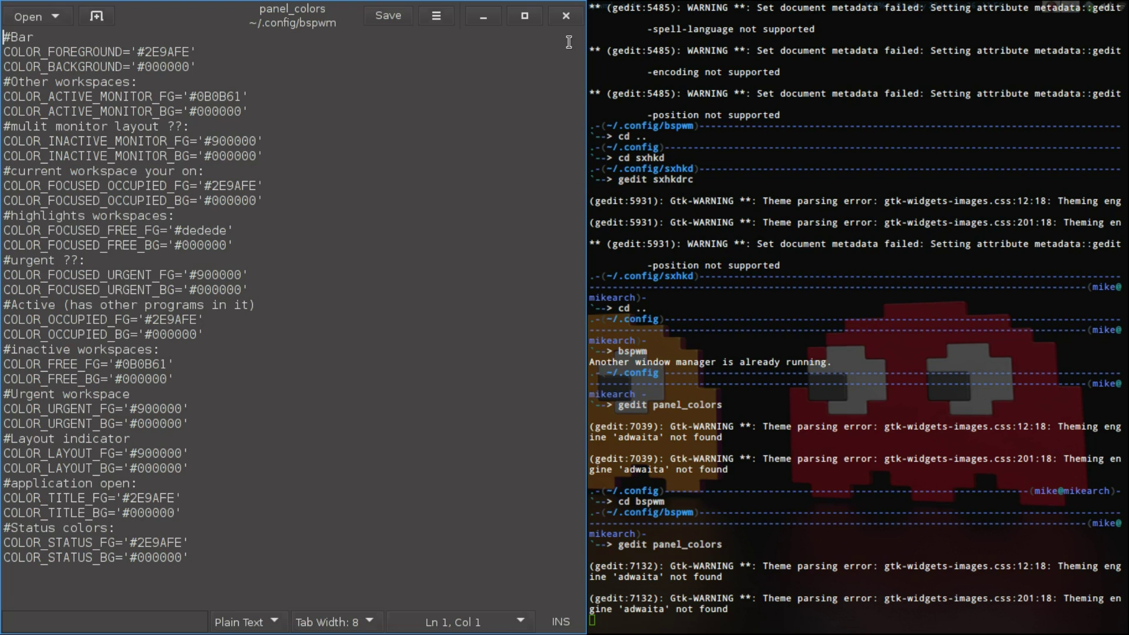
click(566, 15)
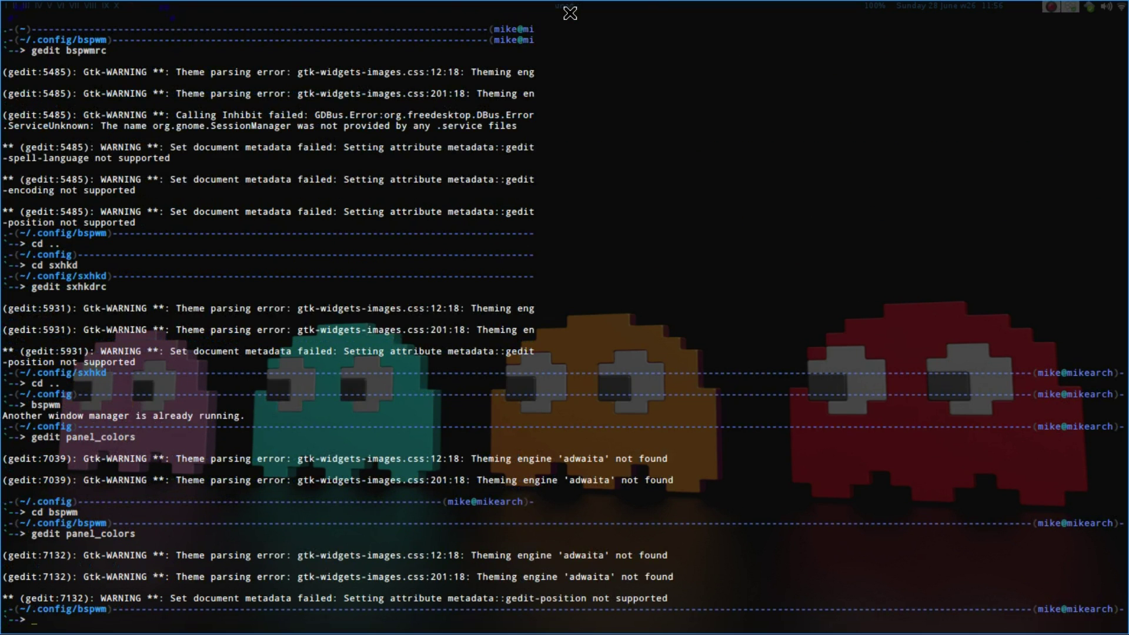